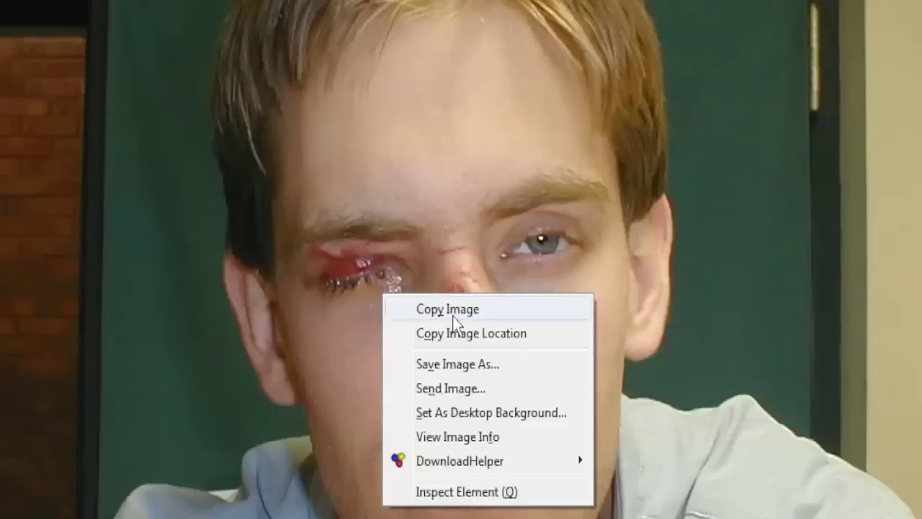
# - Copy the face photo from the browser, switch to Photoshop Elements and create a new image from the clipboard
pyautogui.click(461, 311)
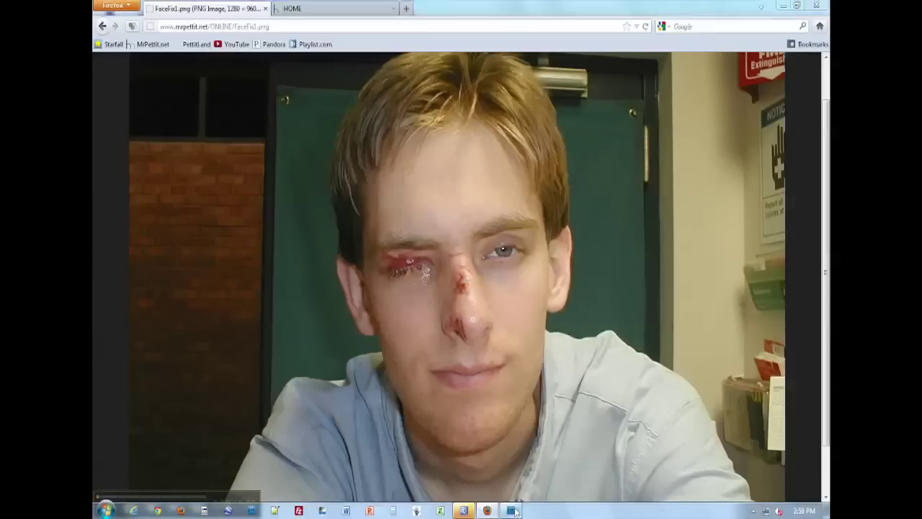
pyautogui.click(513, 511)
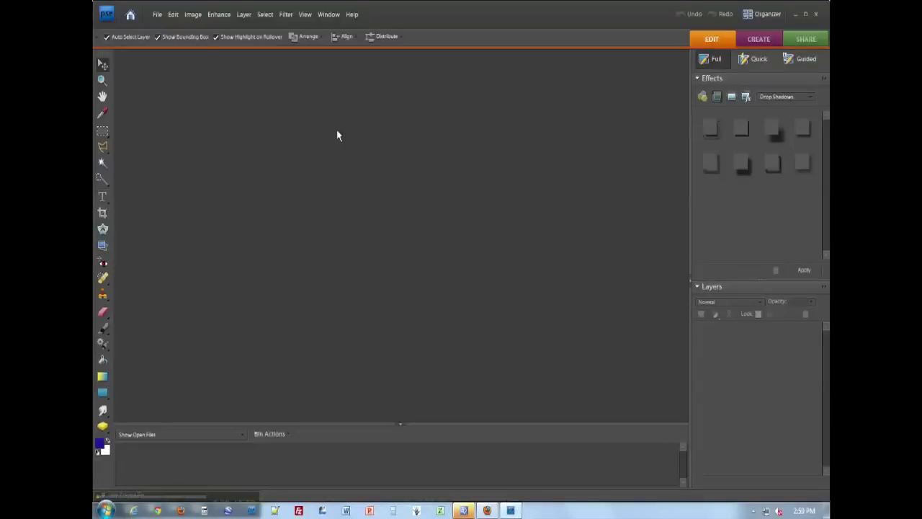
pyautogui.click(158, 14)
pyautogui.moveTo(196, 27)
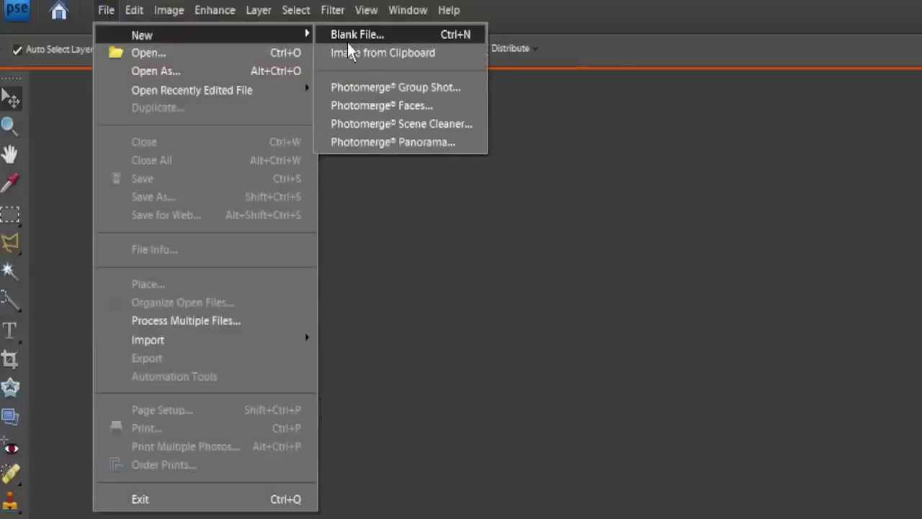
pyautogui.click(450, 51)
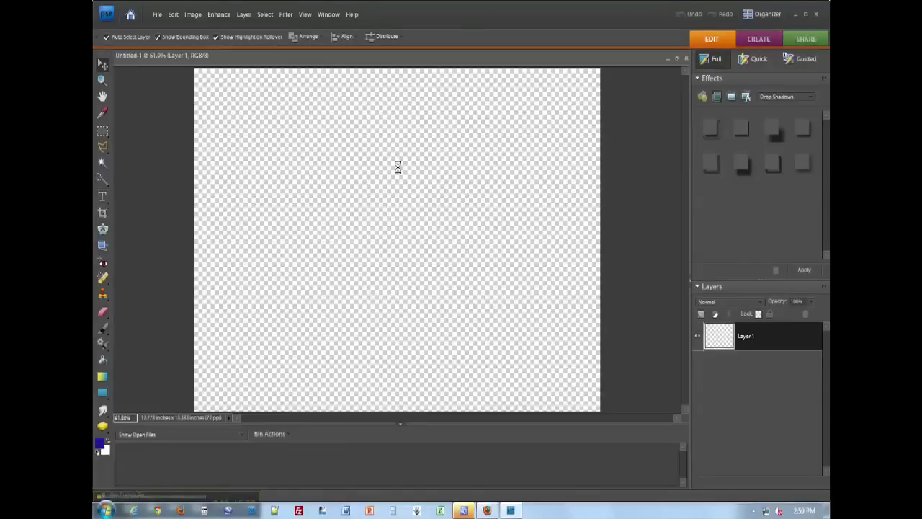
pyautogui.click(170, 169)
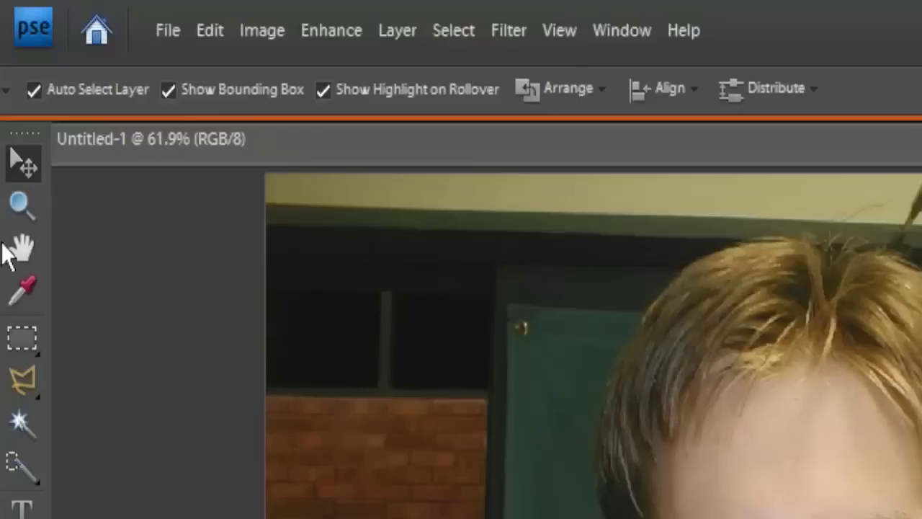
# - Select the uninjured half of the face with a rectangular marquee, from the middle of the nose out past the ear
pyautogui.click(102, 80)
pyautogui.keyDown('alt'); pyautogui.click(413, 222); pyautogui.keyUp('alt')
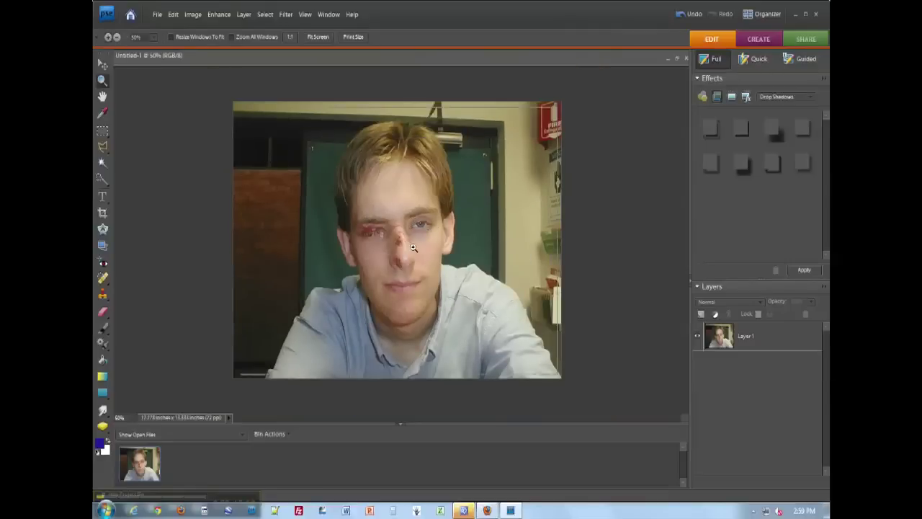
pyautogui.click(367, 225)
pyautogui.click(374, 240)
pyautogui.scroll(-3, 505, 232)
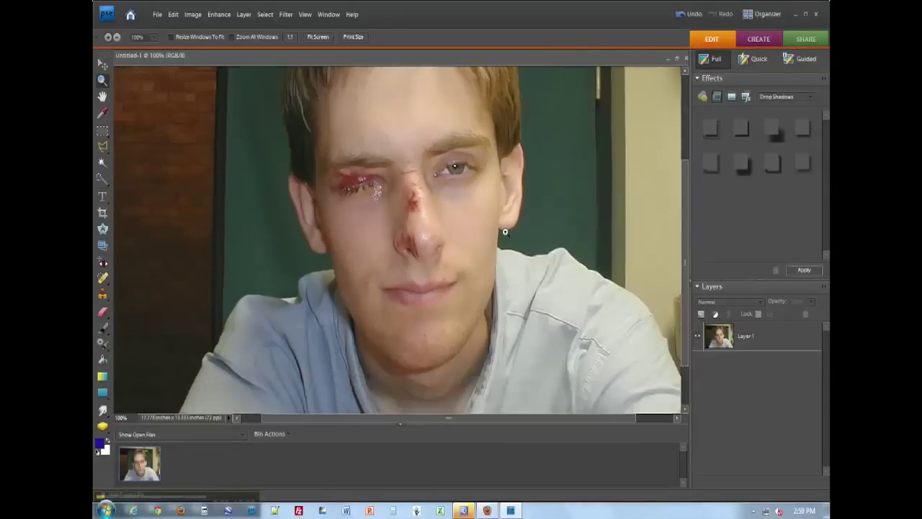
pyautogui.scroll(3, 504, 232)
pyautogui.scroll(-2, 484, 226)
pyautogui.scroll(1, 435, 195)
pyautogui.click(102, 65)
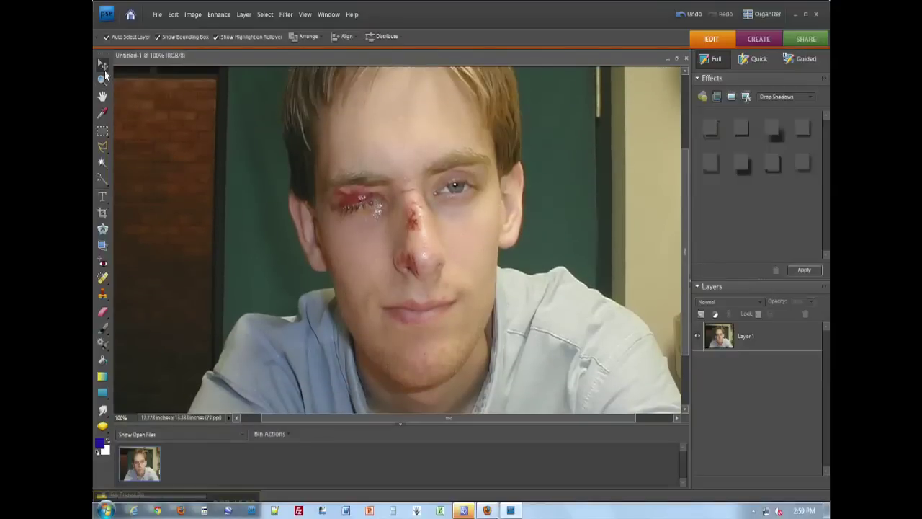
pyautogui.click(102, 131)
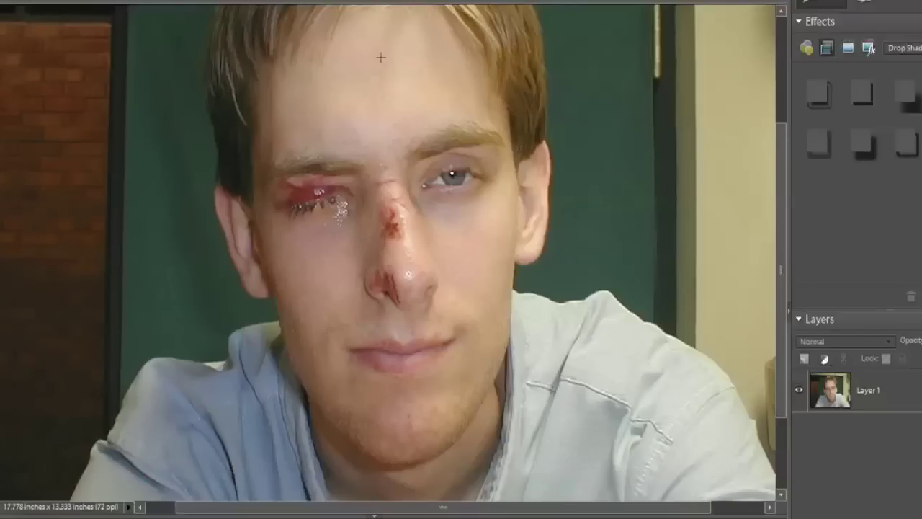
pyautogui.moveTo(572, 467); pyautogui.dragTo(564, 470)
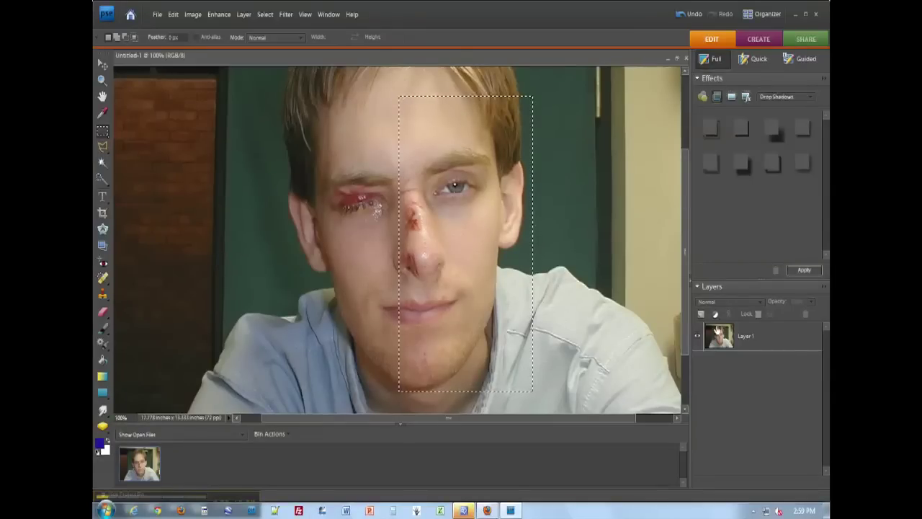
# - Copy the selected half of the face and paste it as a new layer
pyautogui.click(173, 14)
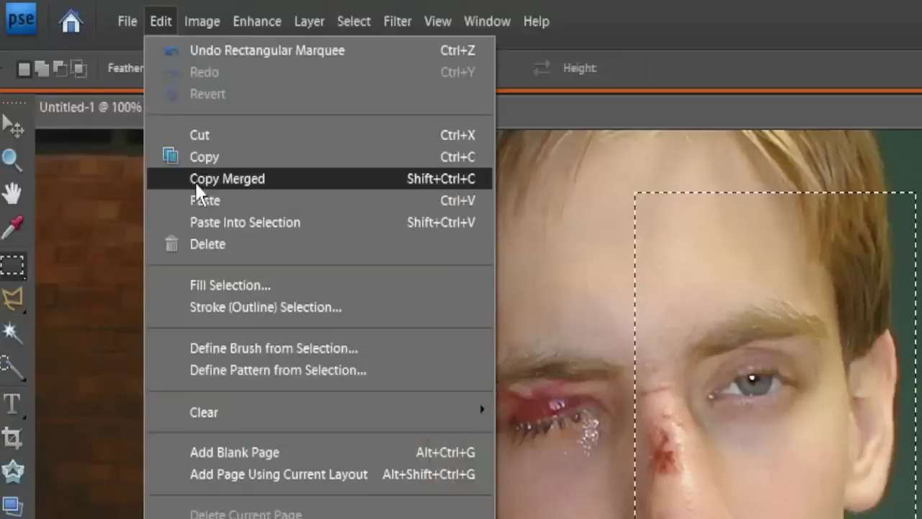
pyautogui.click(192, 158)
pyautogui.click(161, 21)
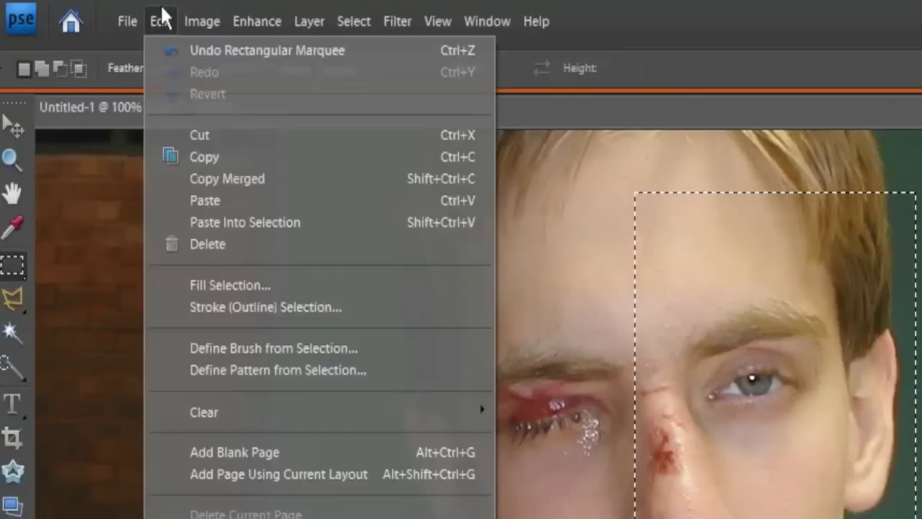
pyautogui.click(206, 200)
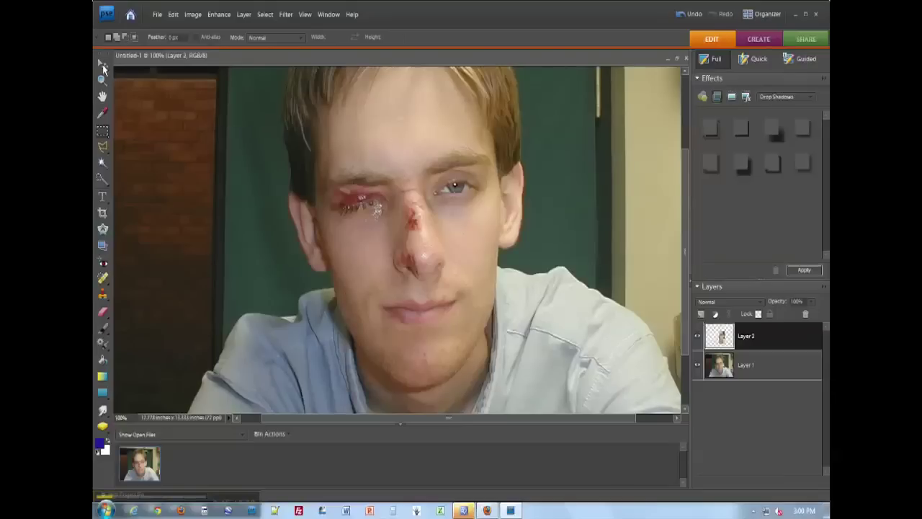
# - Mirror the pasted half onto the injured side, rotate it about 11.7° counter-clockwise and align its eye over the injured one
pyautogui.click(102, 65)
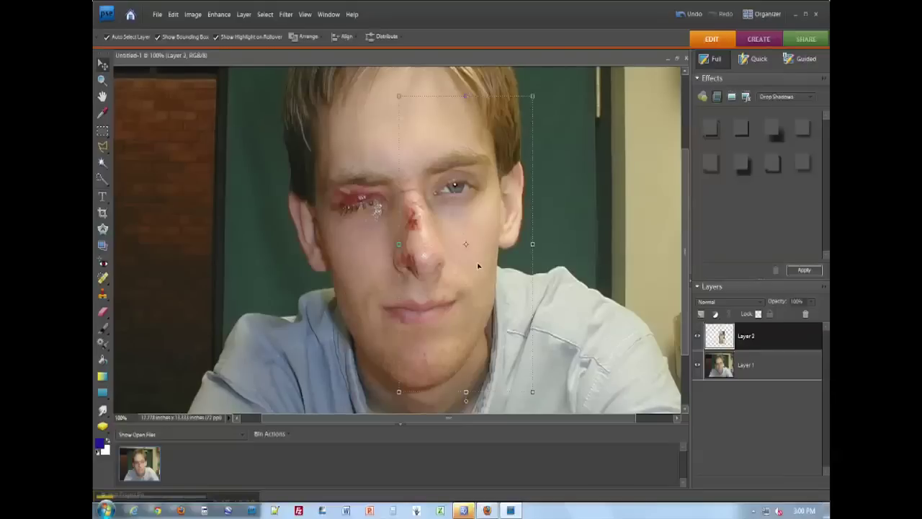
pyautogui.moveTo(478, 266); pyautogui.dragTo(464, 251)
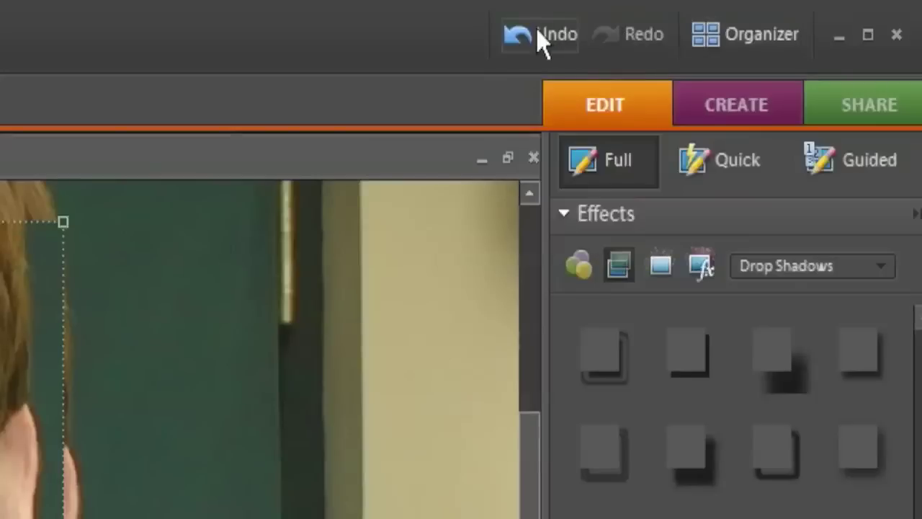
pyautogui.click(692, 13)
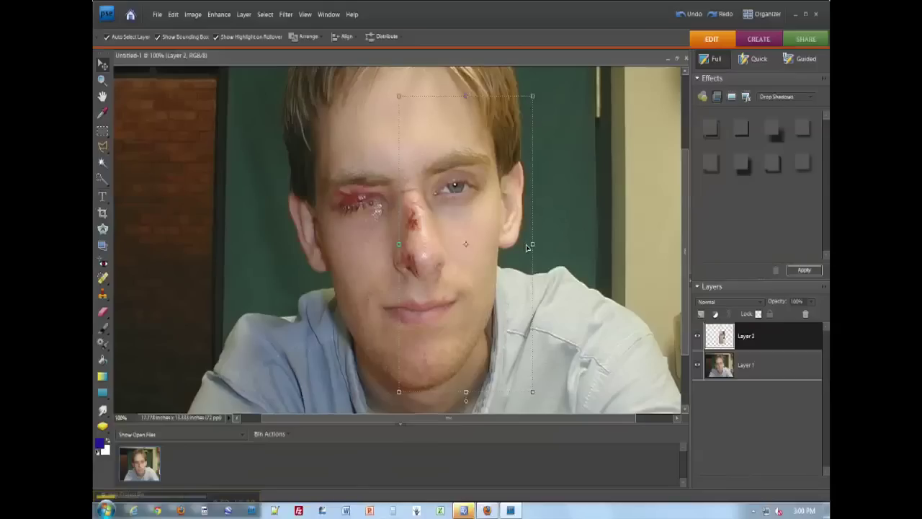
pyautogui.moveTo(533, 244); pyautogui.dragTo(252, 244)
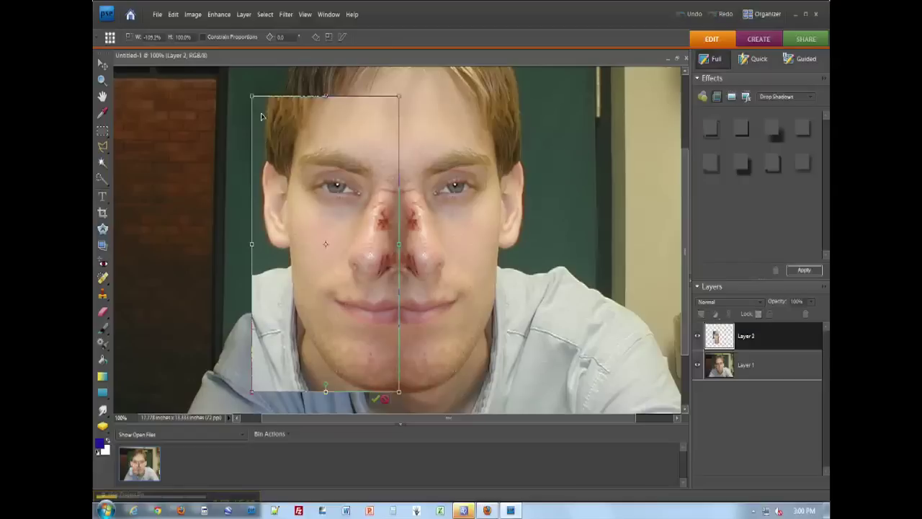
pyautogui.moveTo(249, 94); pyautogui.dragTo(229, 115)
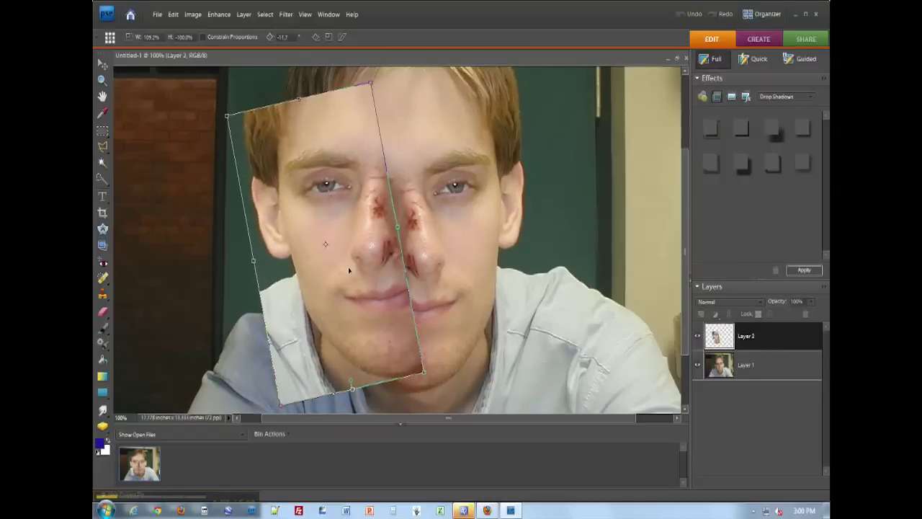
pyautogui.moveTo(352, 265); pyautogui.dragTo(385, 276)
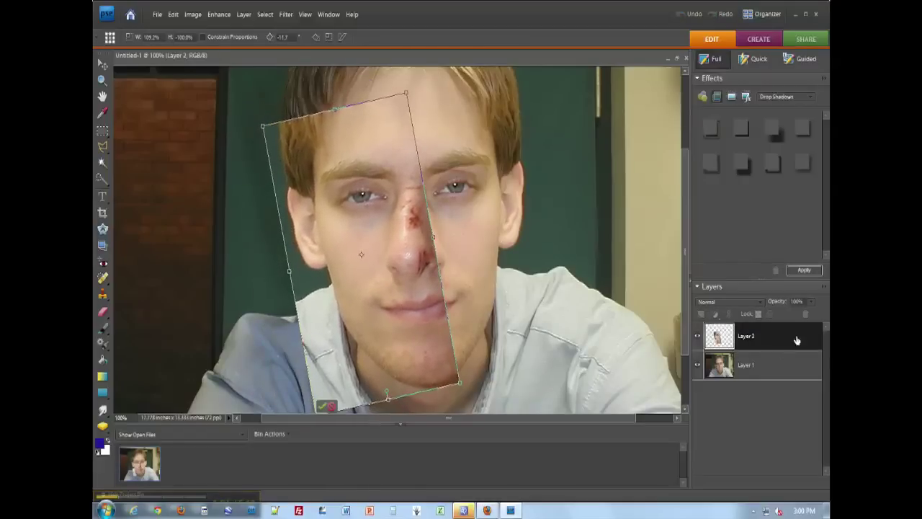
pyautogui.press('Return')
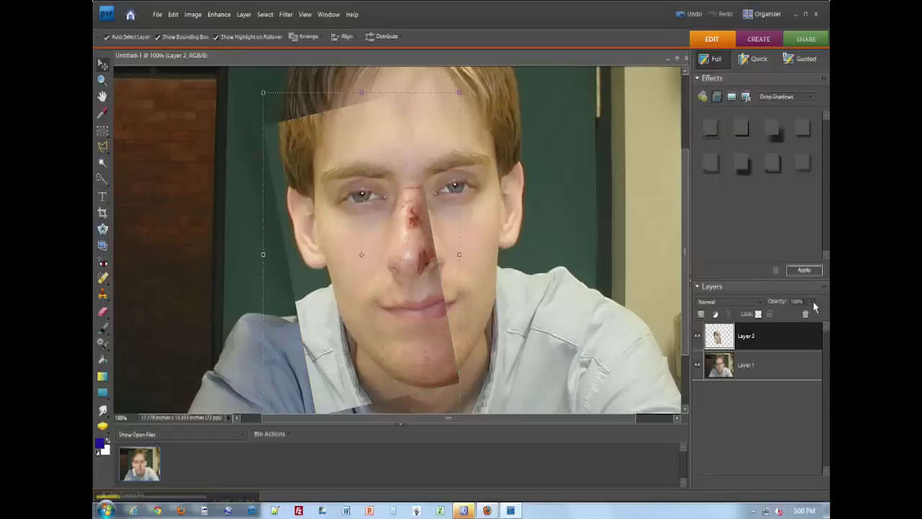
# - Lower the mirrored layer's opacity to 63% for checking its alignment with the face underneath
pyautogui.scroll(-3, 505, 349)
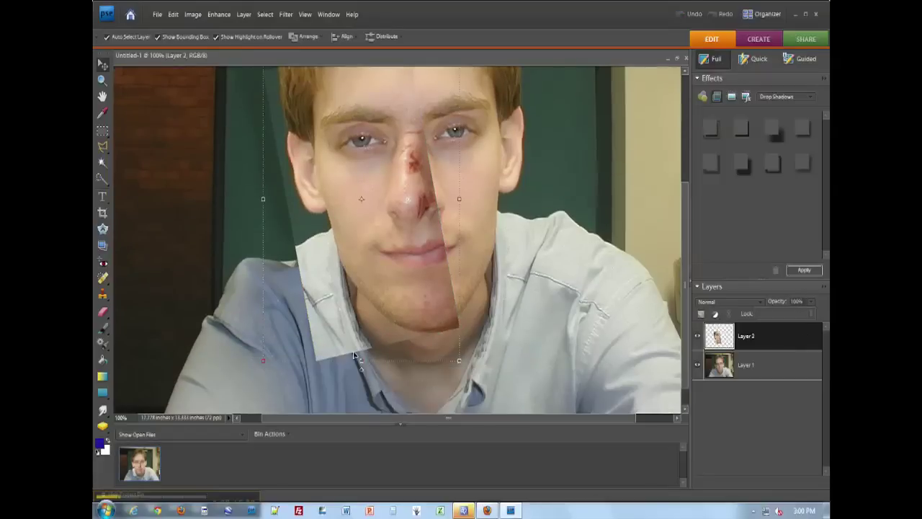
pyautogui.scroll(3, 533, 349)
pyautogui.moveTo(800, 312); pyautogui.dragTo(791, 312)
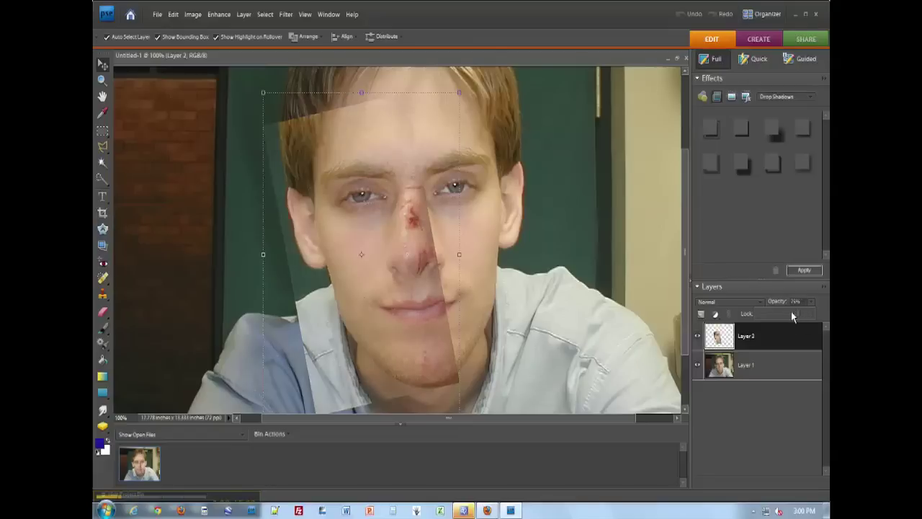
# - Refine the mirrored layer's alignment with a 2.3° rotation and 100.4% scale, and restore its opacity to 100%
pyautogui.moveTo(396, 260)
pyautogui.mouseDown()
pyautogui.moveTo(388, 250)
pyautogui.moveTo(396, 261)
pyautogui.mouseUp()
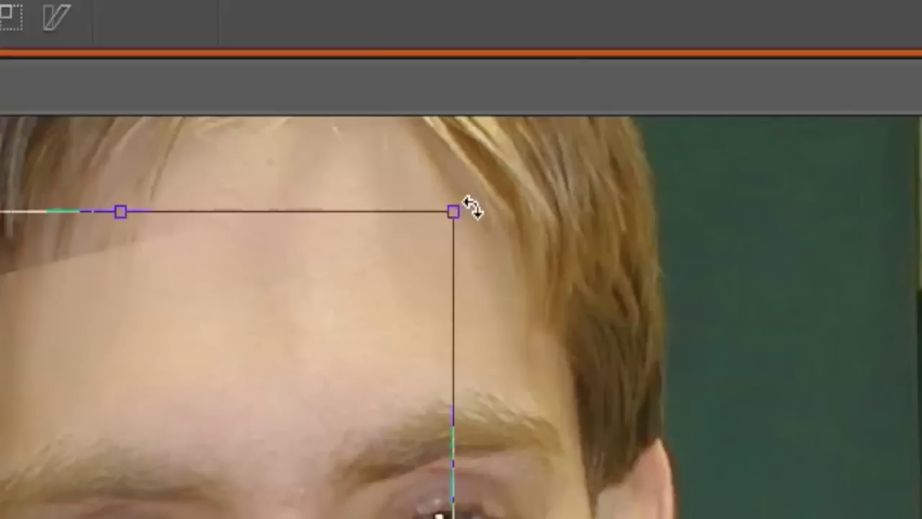
pyautogui.moveTo(464, 93); pyautogui.dragTo(466, 98)
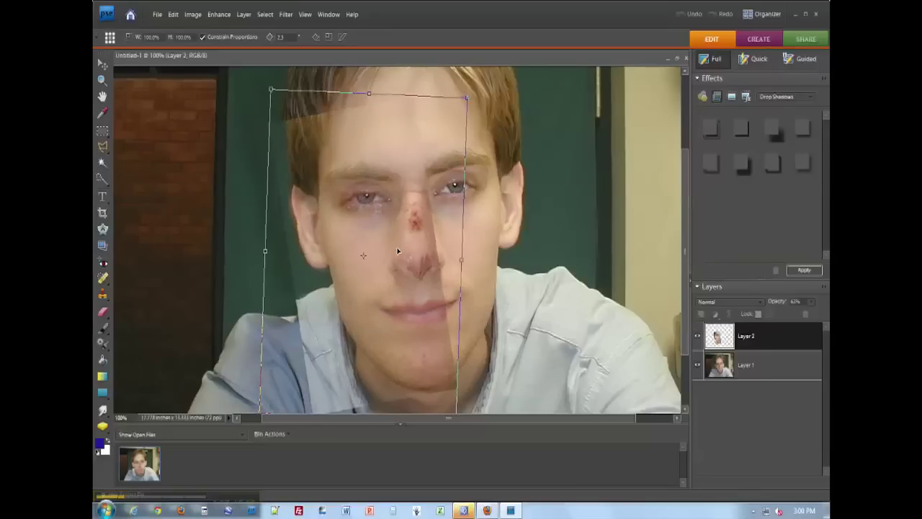
pyautogui.moveTo(271, 90); pyautogui.dragTo(268, 86)
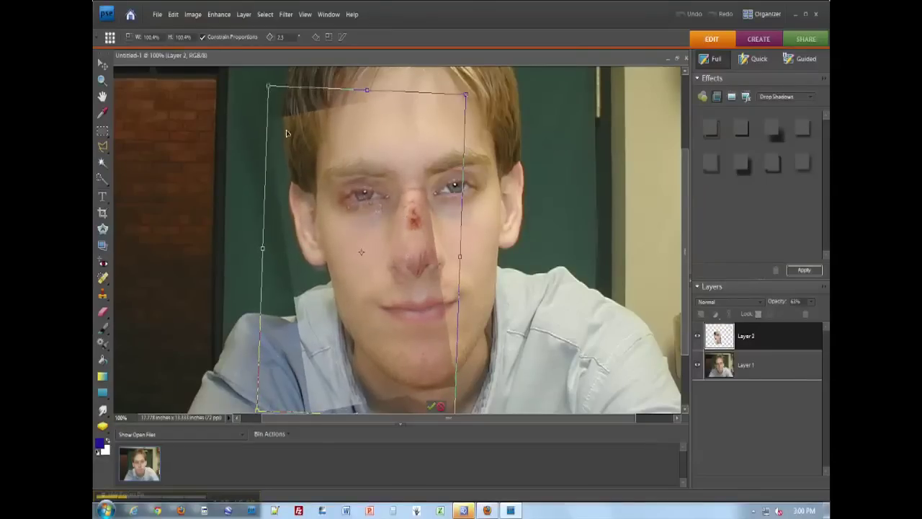
pyautogui.click(431, 406)
pyautogui.click(810, 302)
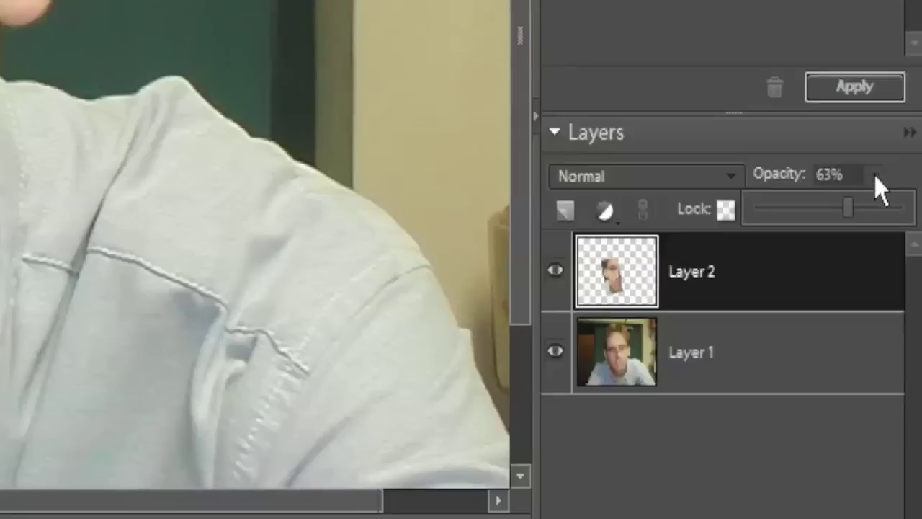
pyautogui.moveTo(800, 314); pyautogui.dragTo(820, 314)
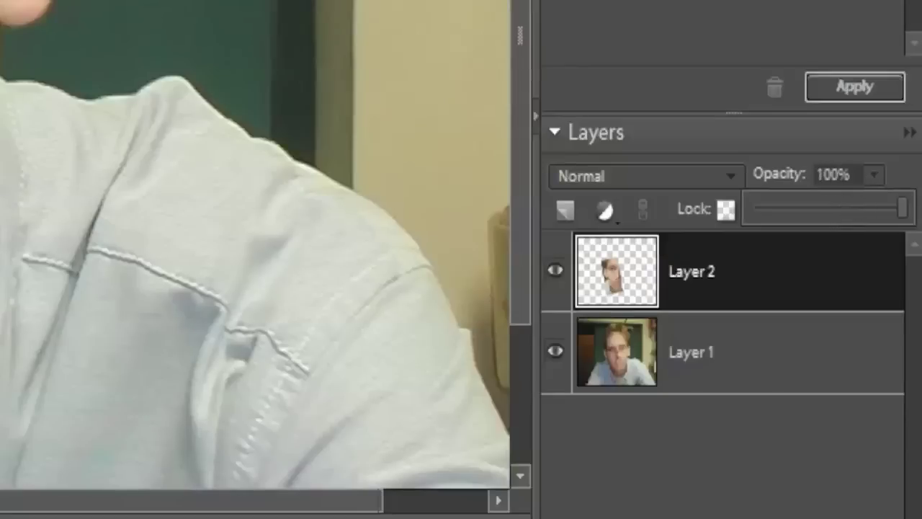
# - Erase the mirrored layer's hard edges and overlapping nose area with the soft 200 px eraser brush, reduced in size, keeping the eye
pyautogui.click(103, 313)
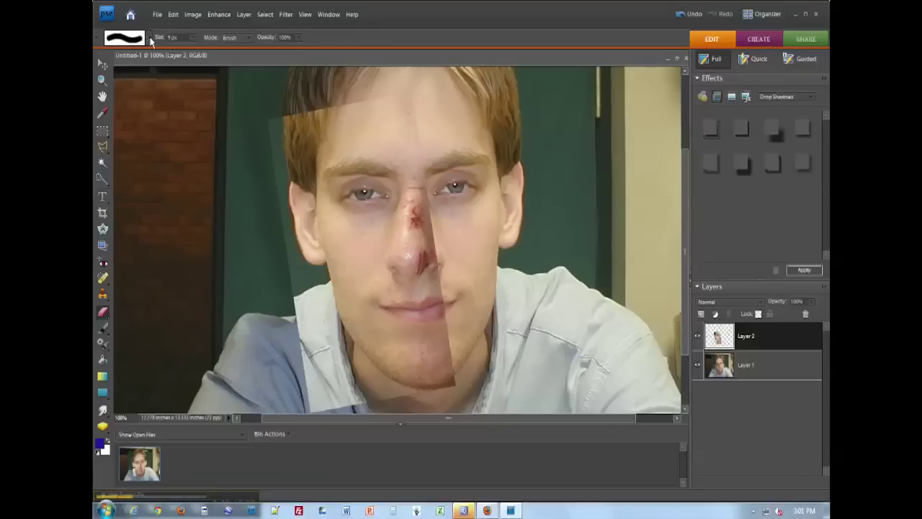
pyautogui.click(149, 40)
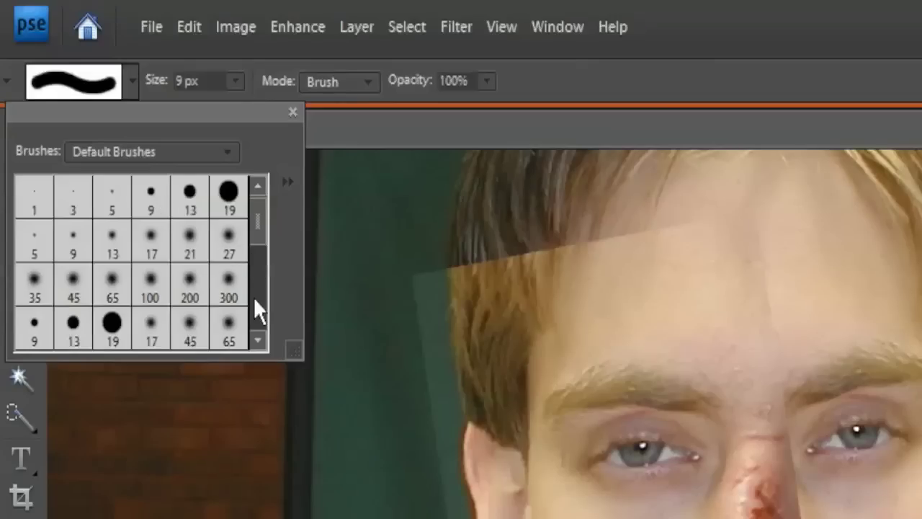
pyautogui.click(176, 124)
pyautogui.click(281, 513)
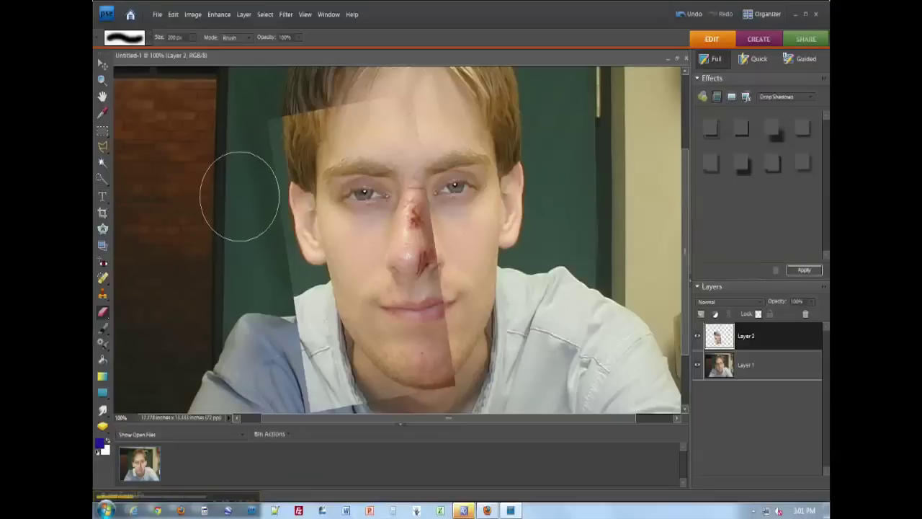
pyautogui.press('[')
pyautogui.press('[')
pyautogui.press('[')
pyautogui.moveTo(242, 195)
pyautogui.mouseDown()
pyautogui.moveTo(267, 144)
pyautogui.moveTo(264, 189)
pyautogui.moveTo(320, 89)
pyautogui.moveTo(298, 119)
pyautogui.moveTo(407, 87)
pyautogui.moveTo(358, 88)
pyautogui.moveTo(430, 117)
pyautogui.moveTo(451, 190)
pyautogui.moveTo(458, 287)
pyautogui.moveTo(445, 218)
pyautogui.moveTo(439, 235)
pyautogui.moveTo(443, 220)
pyautogui.moveTo(458, 316)
pyautogui.moveTo(344, 389)
pyautogui.moveTo(374, 374)
pyautogui.moveTo(274, 196)
pyautogui.mouseUp()
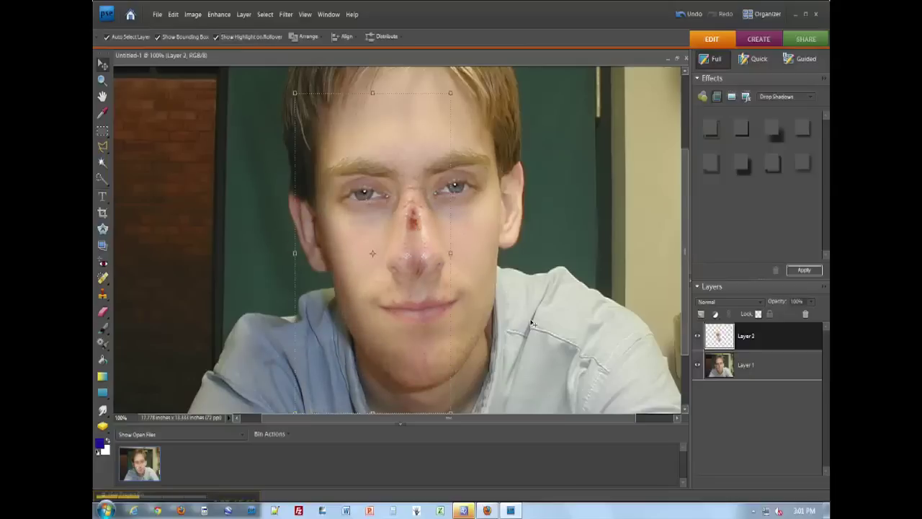
pyautogui.moveTo(429, 276)
pyautogui.mouseDown()
pyautogui.moveTo(333, 254)
pyautogui.moveTo(337, 222)
pyautogui.mouseUp()
# - Adjust the placement of the mirrored eye patch slightly, apply the transformation and select the base photo layer
pyautogui.click(102, 64)
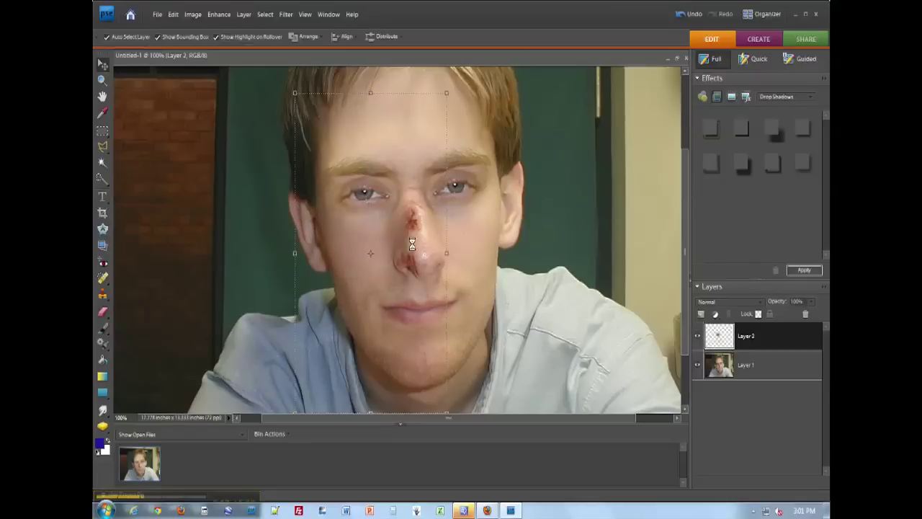
pyautogui.moveTo(292, 88); pyautogui.dragTo(288, 91)
pyautogui.press('Return')
pyautogui.click(546, 211)
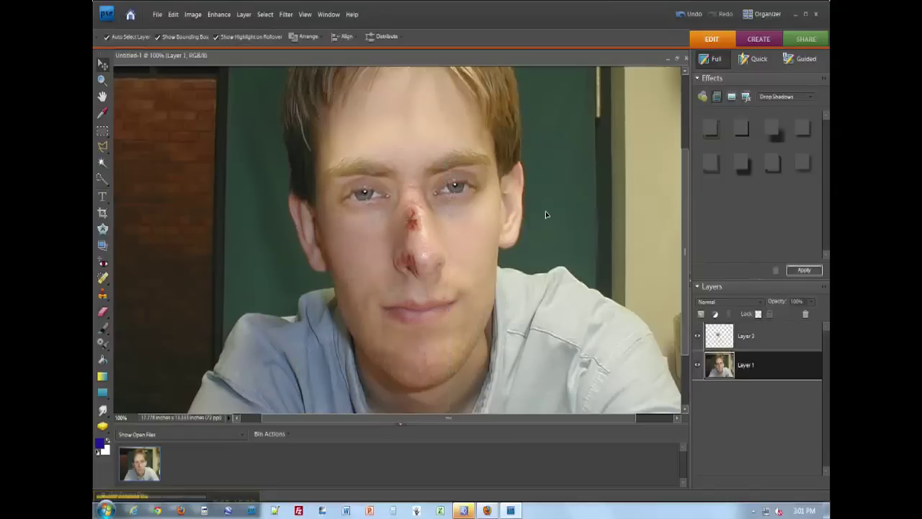
# - Hide and show Layer 2 repeatedly to compare the eye before and after the repair, and select Layer 2
pyautogui.click(697, 337)
pyautogui.click(698, 336)
pyautogui.click(697, 336)
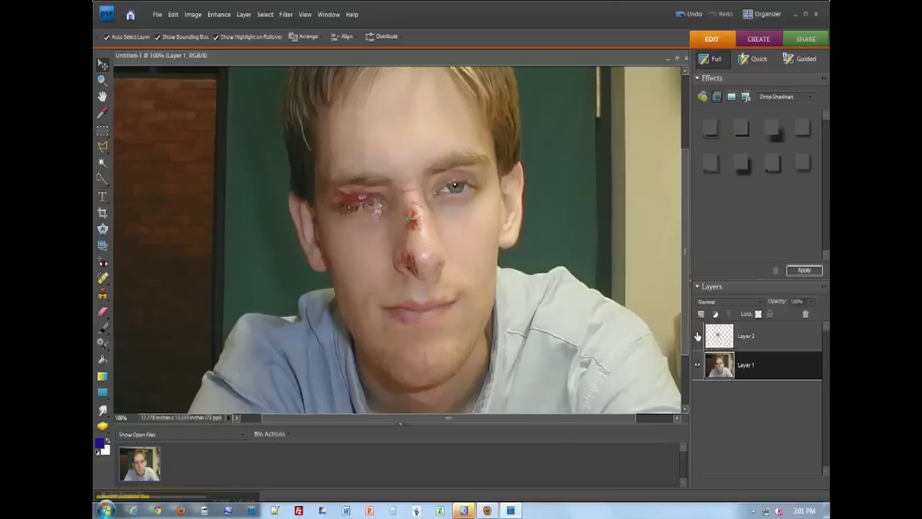
pyautogui.click(697, 336)
pyautogui.click(787, 337)
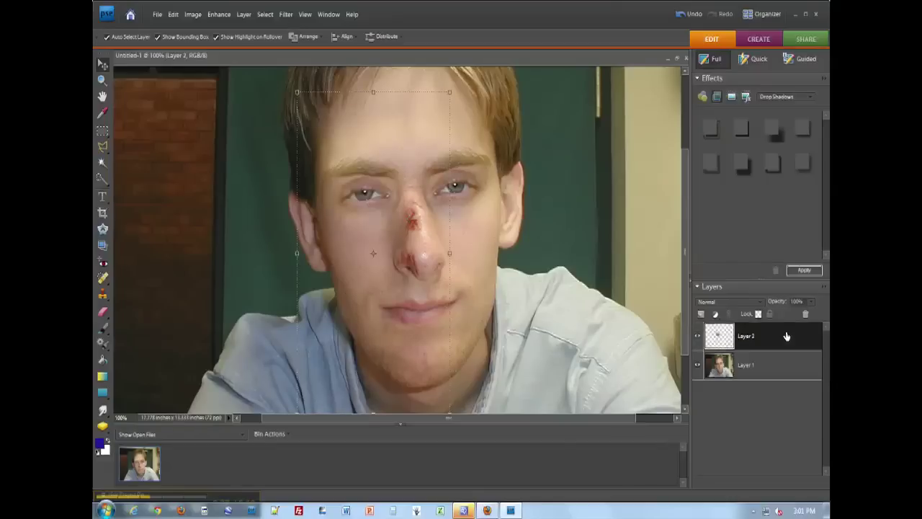
# - Select the base photo layer, Layer 1
pyautogui.press('Left')
pyautogui.click(771, 365)
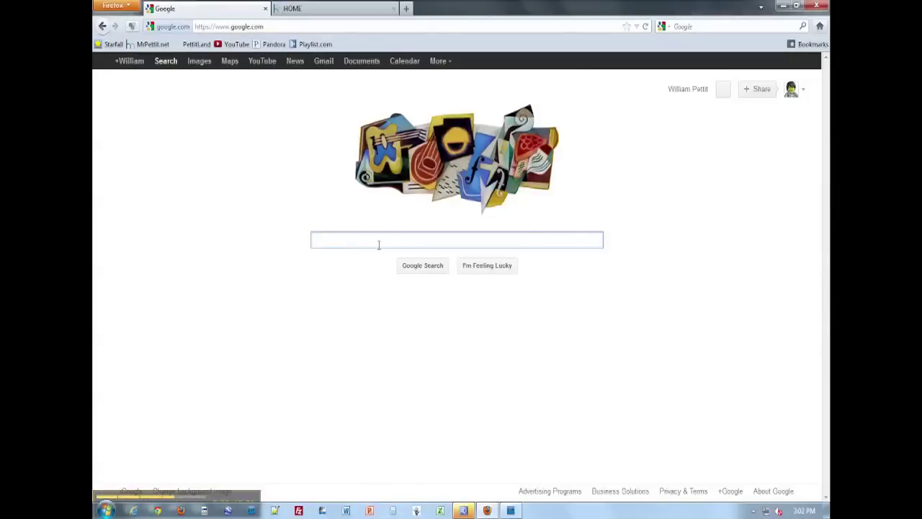
# - Switch to the Firefox browser and search Google Images for "zack efron"
pyautogui.write('zack efron')
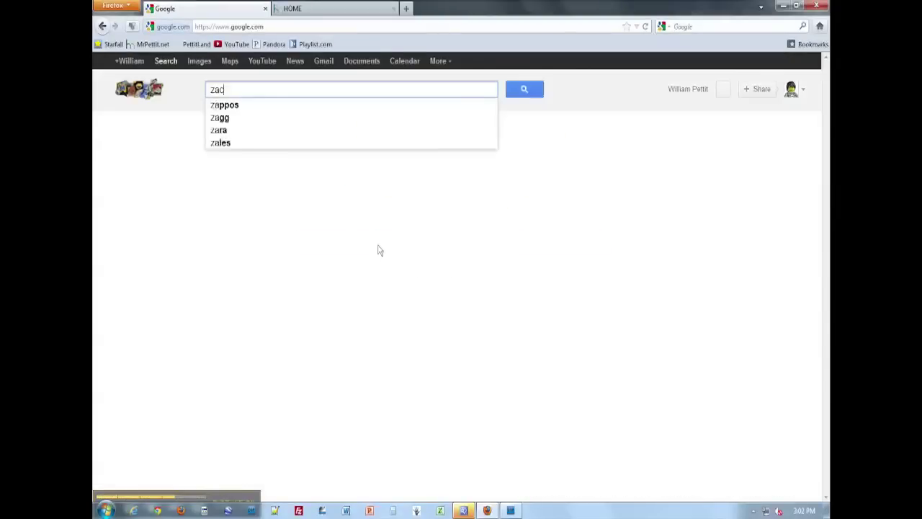
pyautogui.press('Return')
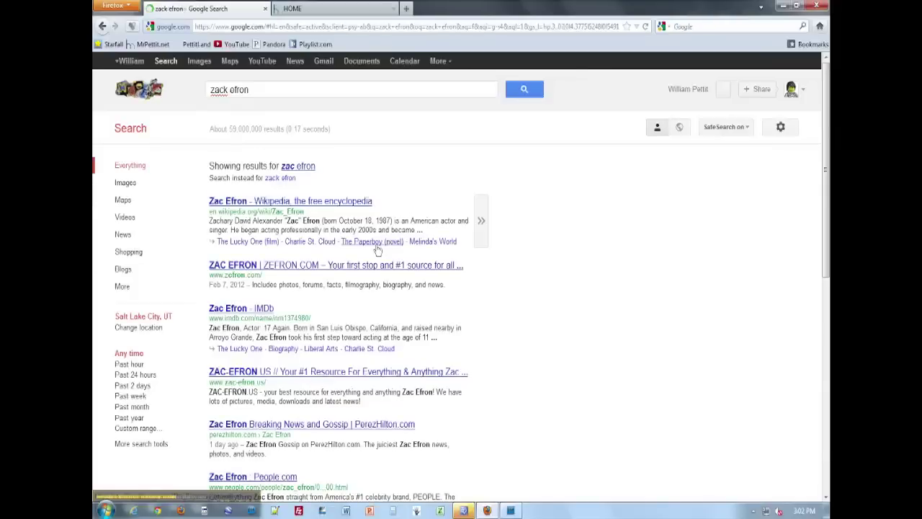
pyautogui.click(199, 62)
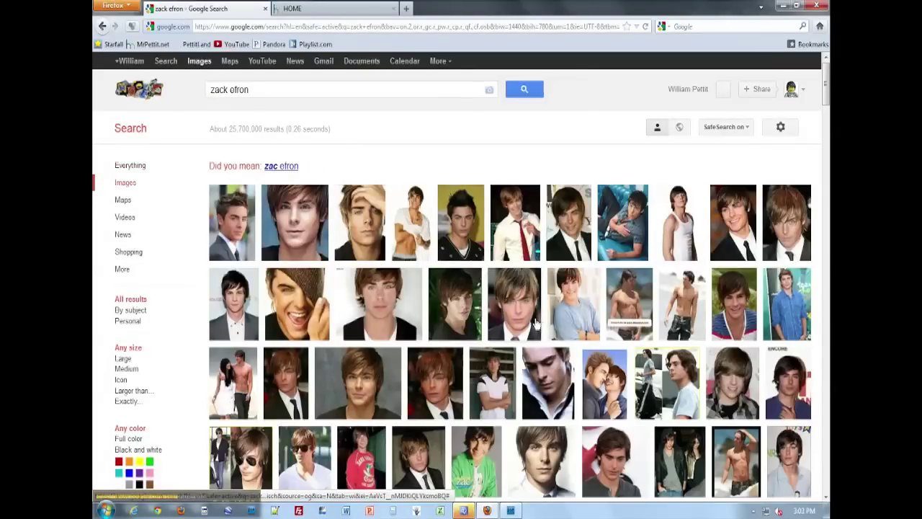
# - Browse the image results and restrict them to the Large size
pyautogui.scroll(-2, 537, 324)
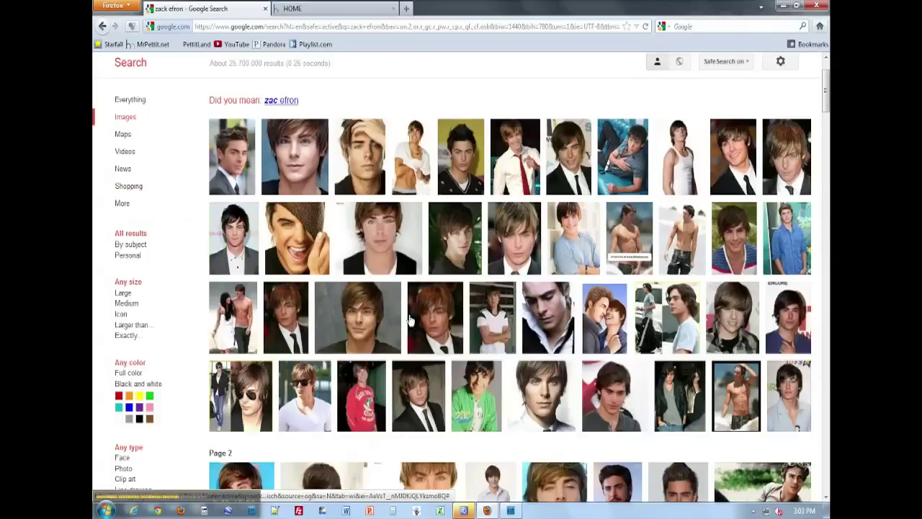
pyautogui.click(384, 320)
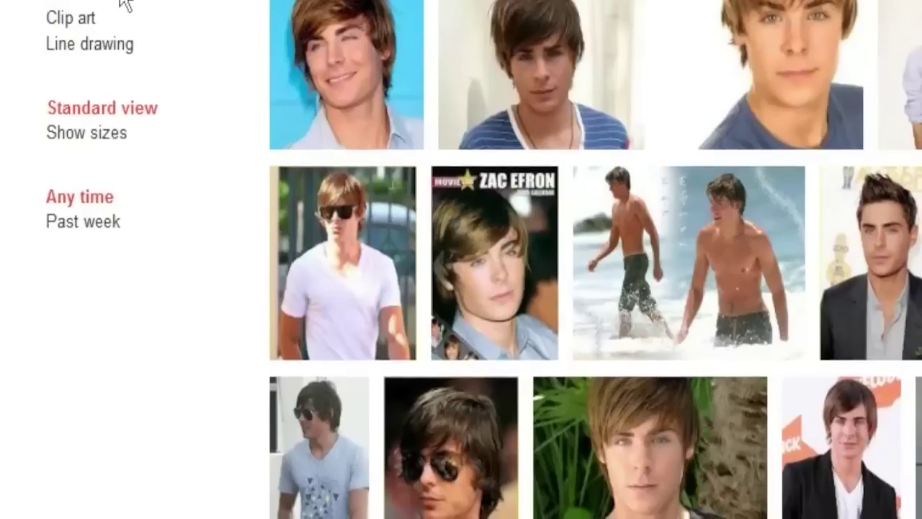
pyautogui.scroll(8, 146, 29)
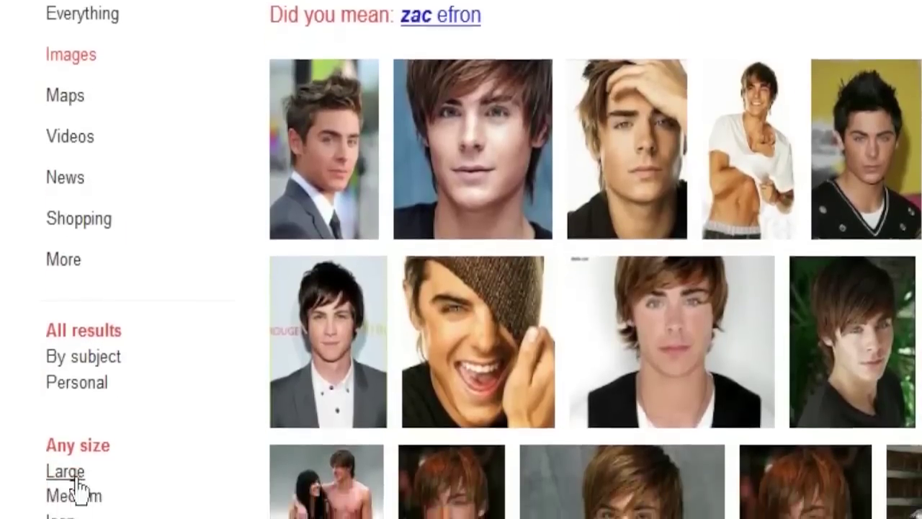
pyautogui.click(69, 513)
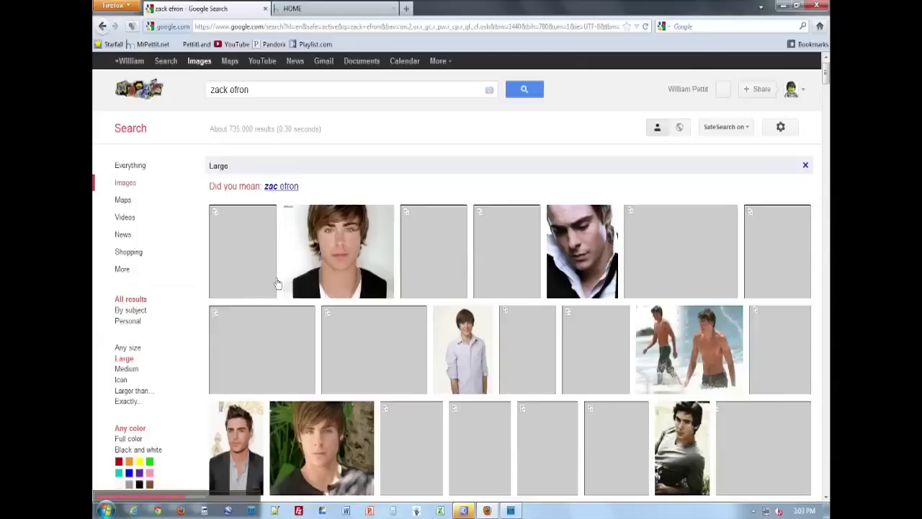
# - Open the full-size version of the front-facing portrait with the blue striped shirt, enlarge it to actual size and copy the image
pyautogui.moveTo(403, 421)
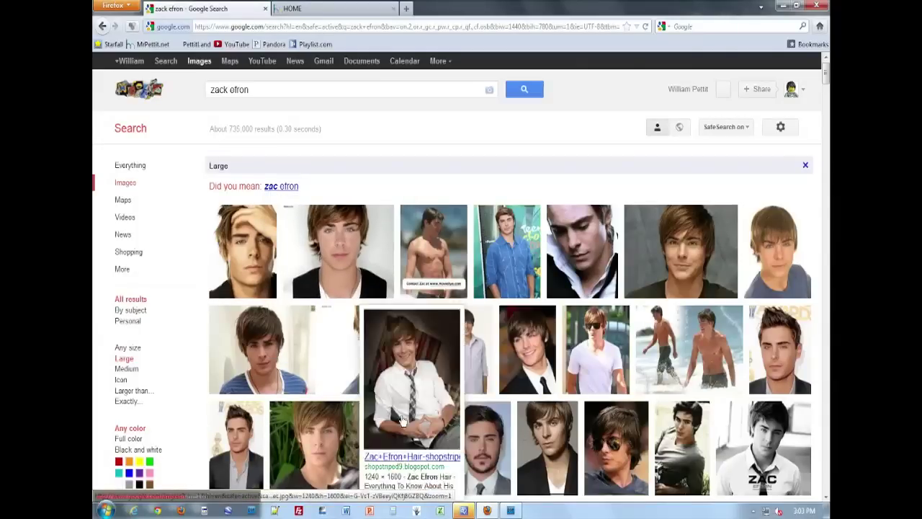
pyautogui.click(296, 360)
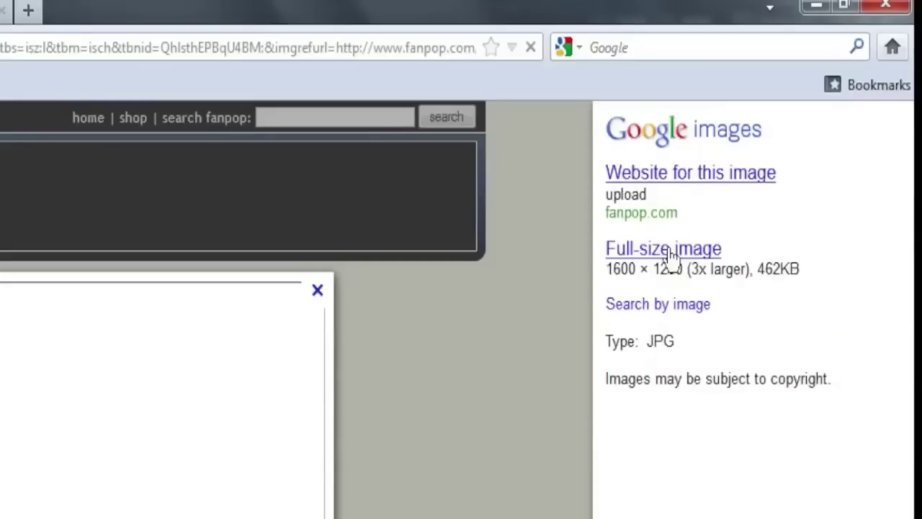
pyautogui.click(669, 251)
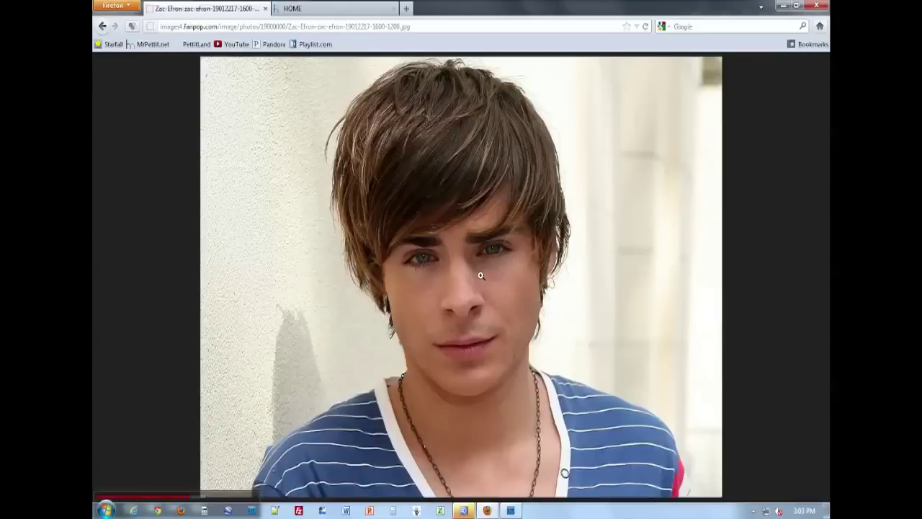
pyautogui.click(488, 264)
pyautogui.rightClick(411, 299)
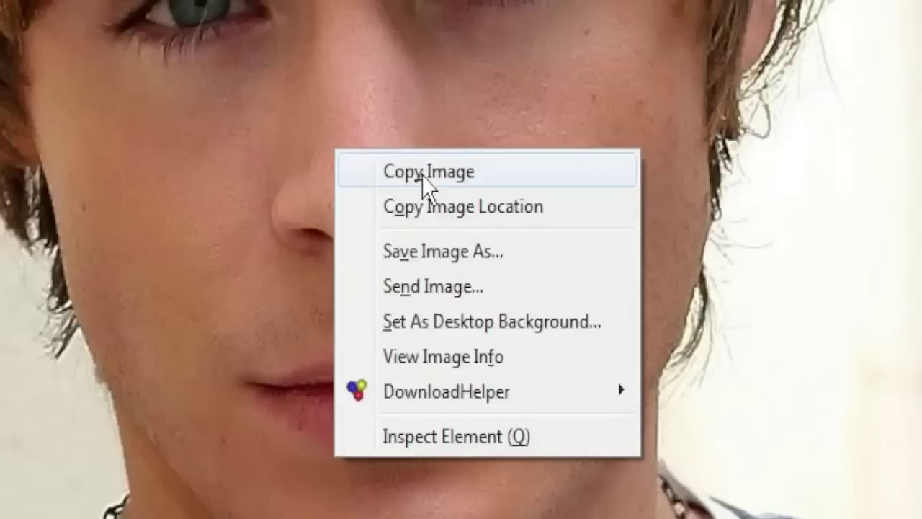
pyautogui.click(443, 309)
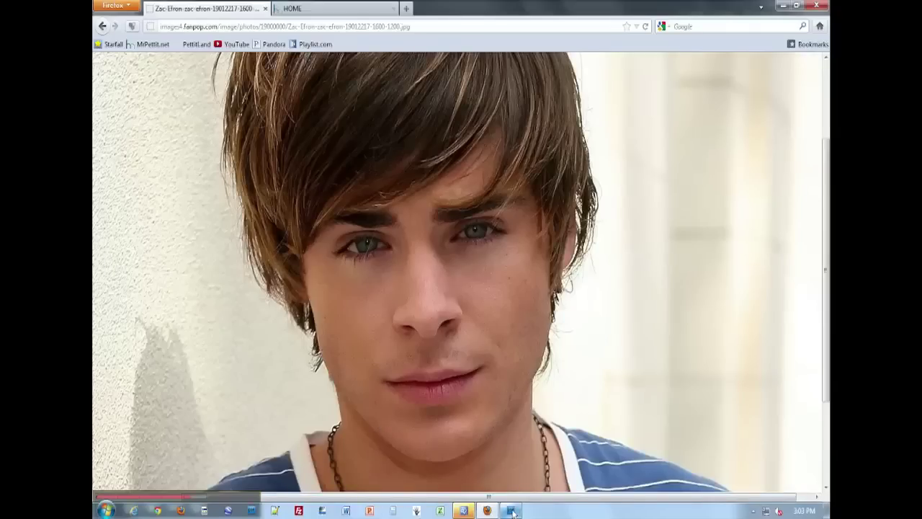
# - Switch back to Photoshop Elements and paste the copied portrait into the injured face document
pyautogui.click(511, 511)
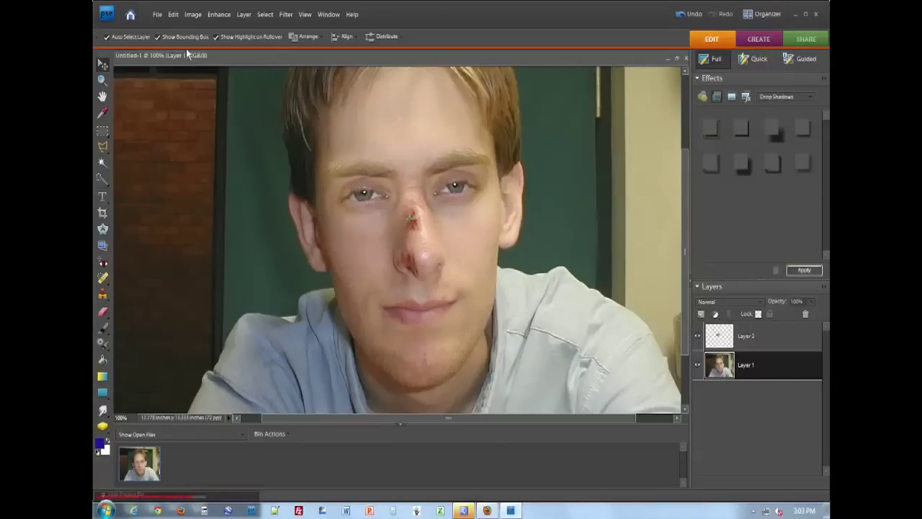
pyautogui.click(174, 13)
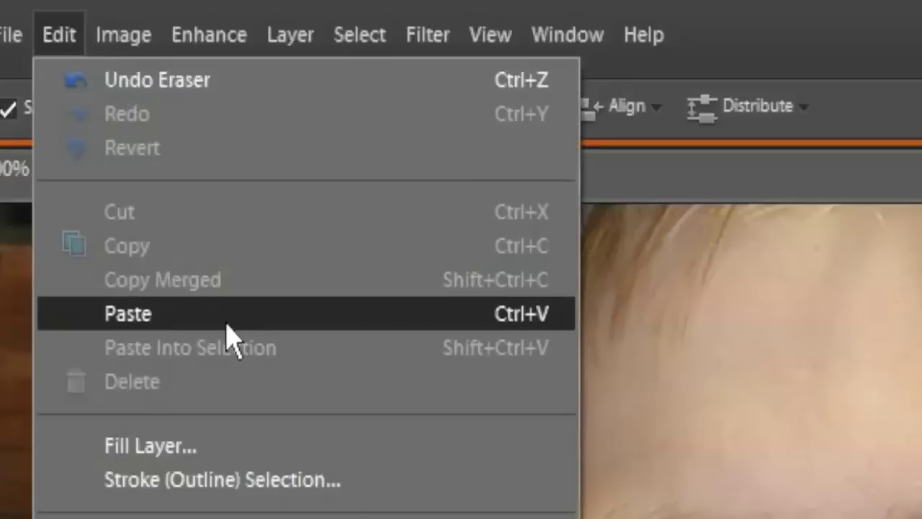
pyautogui.click(222, 101)
# - Select a rectangle around the portrait's eyes, nose and mouth, then copy and paste it as a separate layer
pyautogui.click(102, 131)
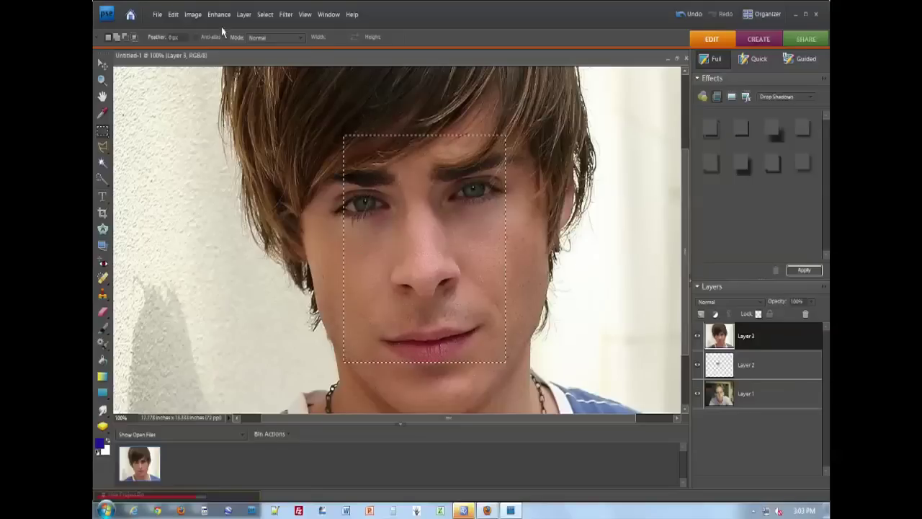
pyautogui.click(174, 14)
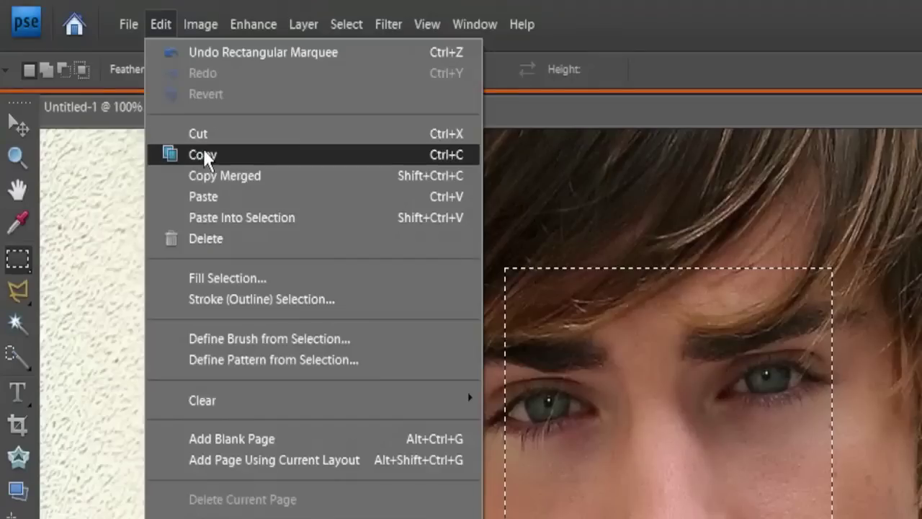
pyautogui.click(195, 78)
pyautogui.click(174, 15)
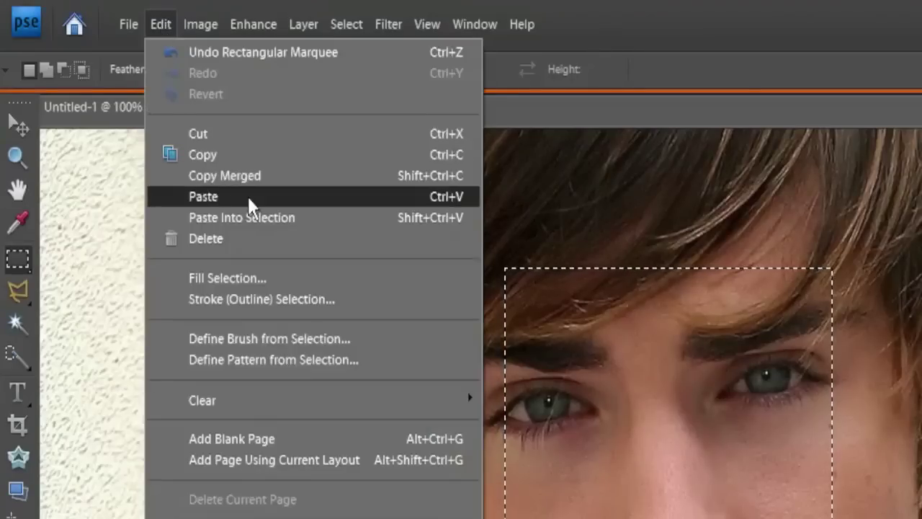
pyautogui.click(247, 197)
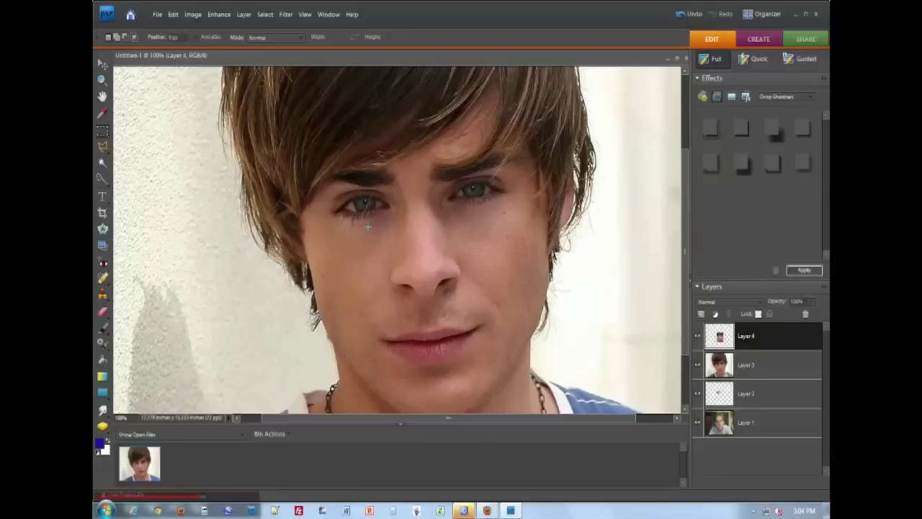
# - Move the pasted face patch to check that it is separate, and delete the full portrait layer, Layer 3
pyautogui.click(102, 63)
pyautogui.moveTo(395, 281); pyautogui.dragTo(434, 285)
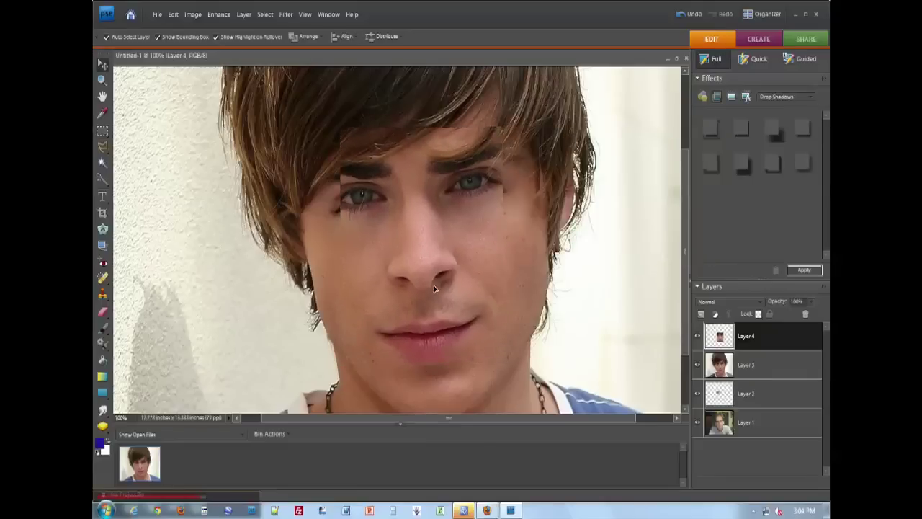
pyautogui.click(766, 373)
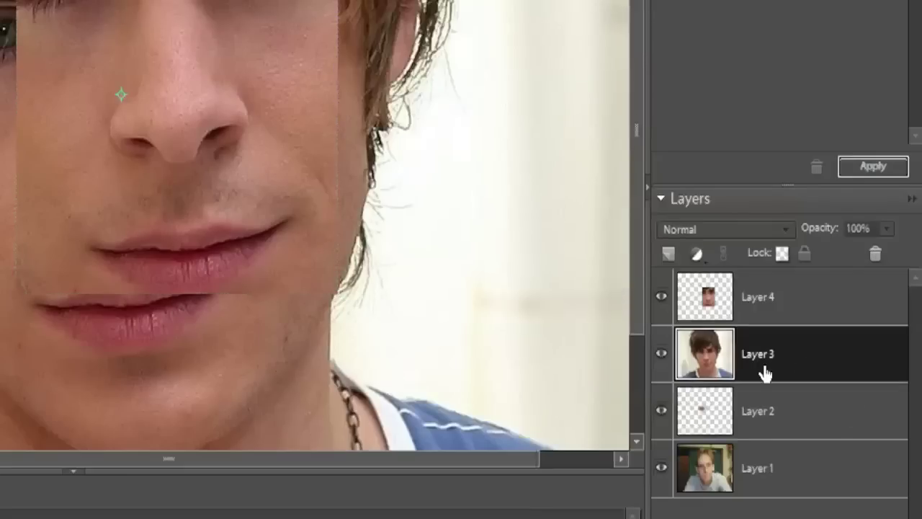
pyautogui.click(874, 252)
# - Place the face patch roughly over the injured face and lower the opacity of Layer 4 to 72%
pyautogui.moveTo(474, 216); pyautogui.dragTo(440, 232)
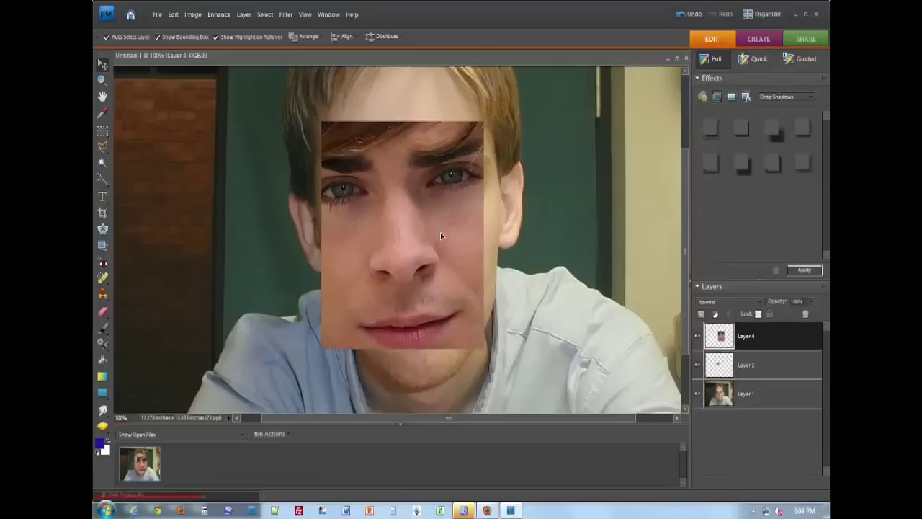
pyautogui.click(811, 302)
pyautogui.moveTo(786, 315); pyautogui.dragTo(785, 315)
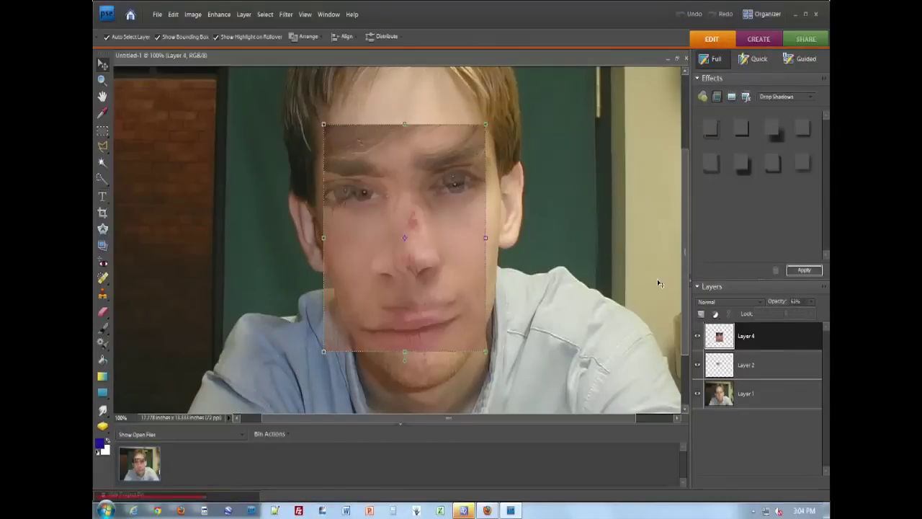
pyautogui.click(797, 314)
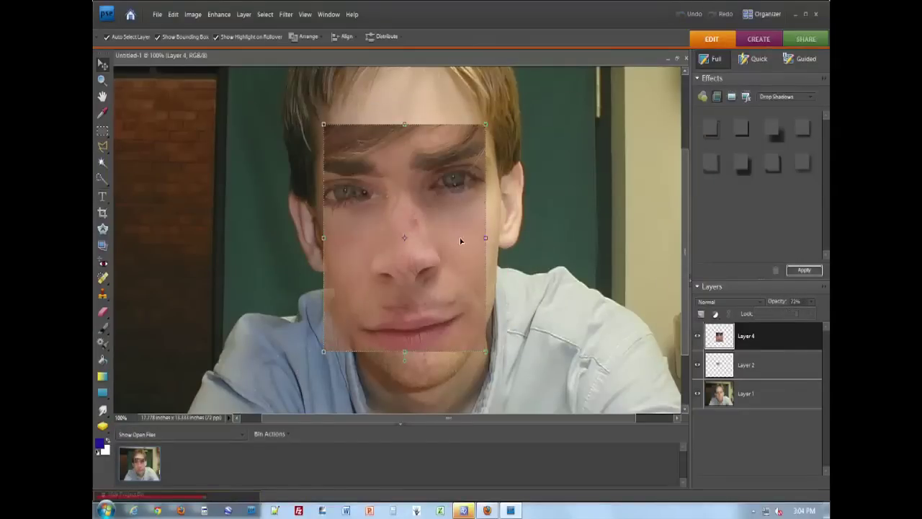
# - Scale the face patch down proportionally and align its eyes, nose and mouth with the face beneath
pyautogui.moveTo(461, 240); pyautogui.dragTo(463, 252)
pyautogui.moveTo(487, 136); pyautogui.dragTo(460, 174)
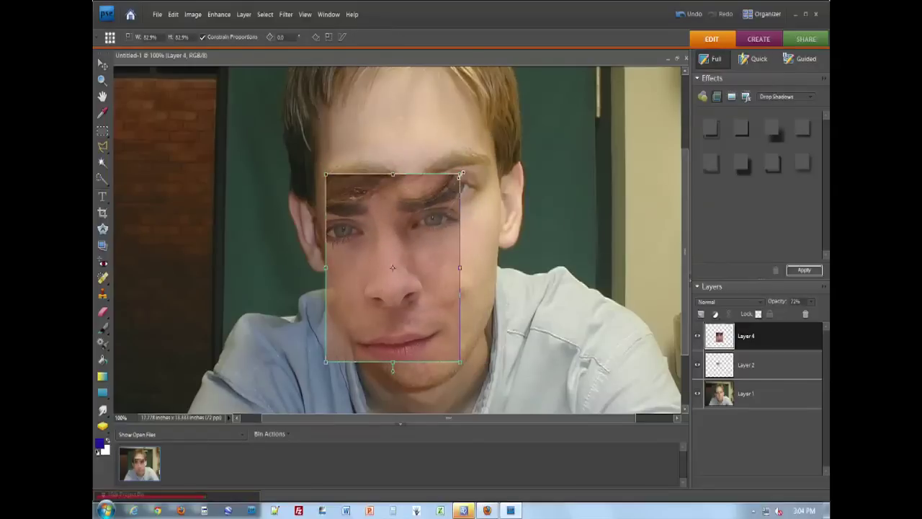
pyautogui.moveTo(441, 242); pyautogui.dragTo(460, 215)
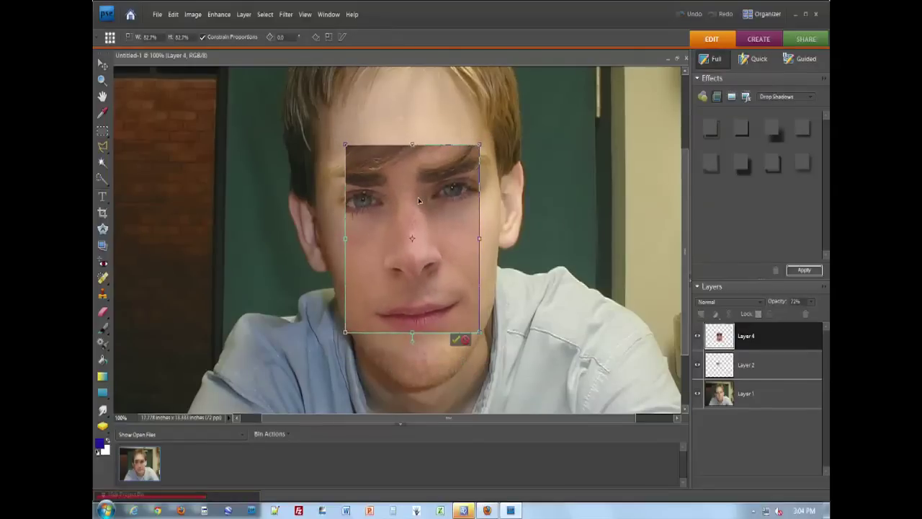
pyautogui.moveTo(346, 145); pyautogui.dragTo(354, 155)
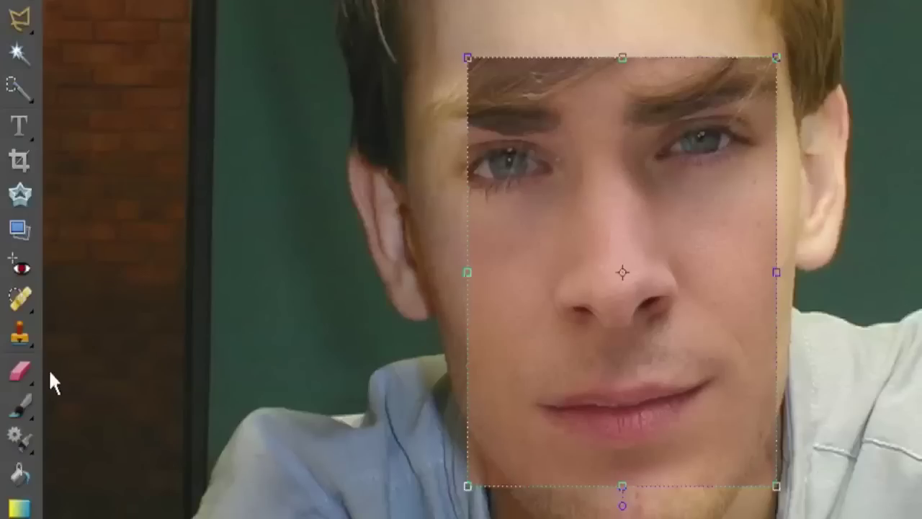
# - Erase the face patch's hard edges, hair and eyebrows with the soft 125 px eraser brush, keeping the nose area
pyautogui.click(18, 372)
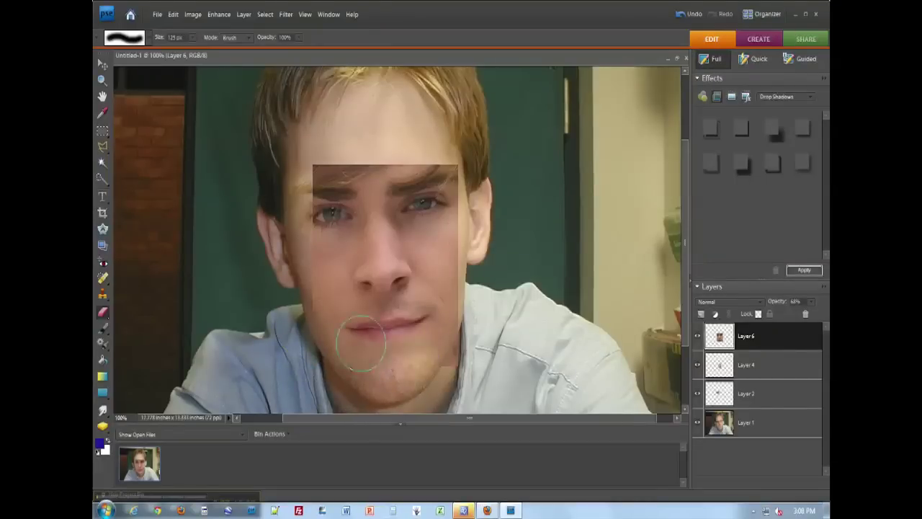
pyautogui.moveTo(360, 344)
pyautogui.mouseDown()
pyautogui.moveTo(405, 334)
pyautogui.moveTo(412, 361)
pyautogui.moveTo(462, 322)
pyautogui.moveTo(471, 194)
pyautogui.moveTo(443, 206)
pyautogui.moveTo(424, 196)
pyautogui.moveTo(419, 171)
pyautogui.moveTo(348, 153)
pyautogui.moveTo(324, 176)
pyautogui.mouseUp()
# - Rotate the nose patch on Layer 6 by 3.6°, shift it slightly into line with the face and apply the transformation
pyautogui.press('v')
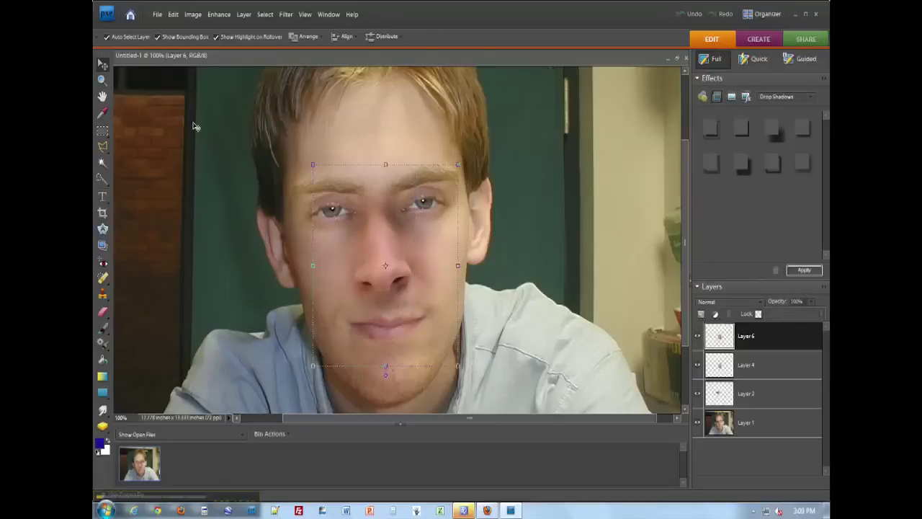
pyautogui.moveTo(464, 162); pyautogui.dragTo(466, 185)
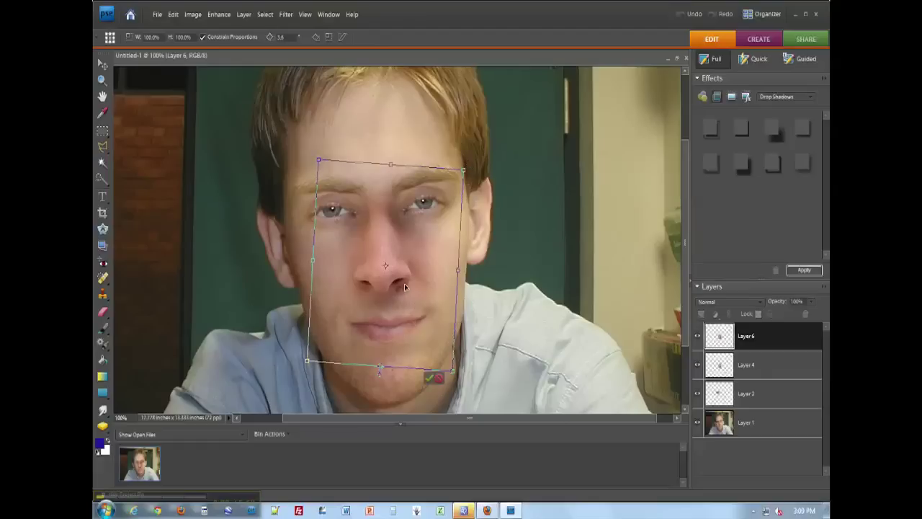
pyautogui.moveTo(407, 284); pyautogui.dragTo(409, 286)
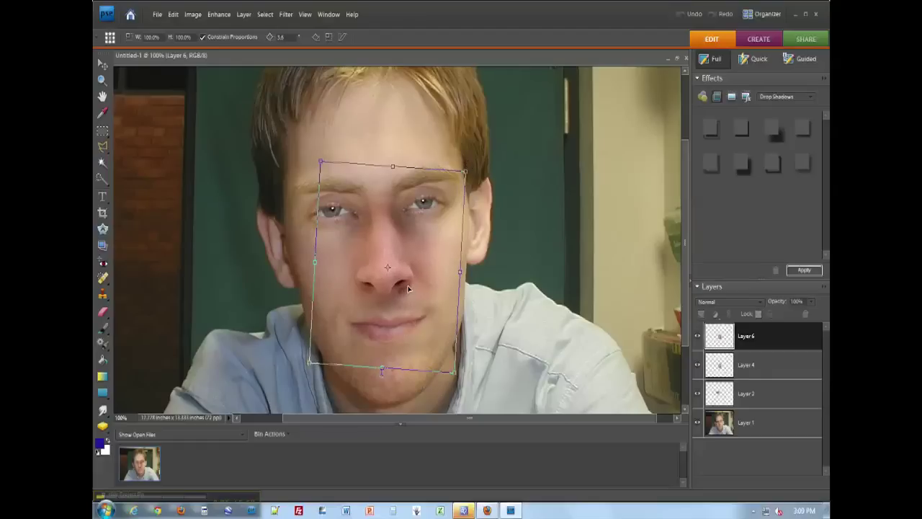
pyautogui.click(430, 380)
# - Adjust the nose patch on Layer 6 with Hue/Saturation, shifting the hue slightly and setting the saturation to -17 to match the skin
pyautogui.click(498, 276)
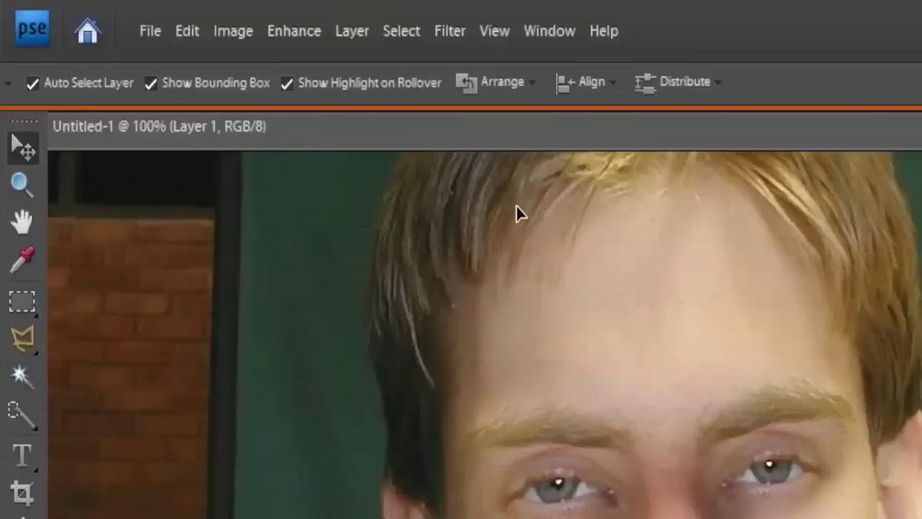
pyautogui.click(232, 16)
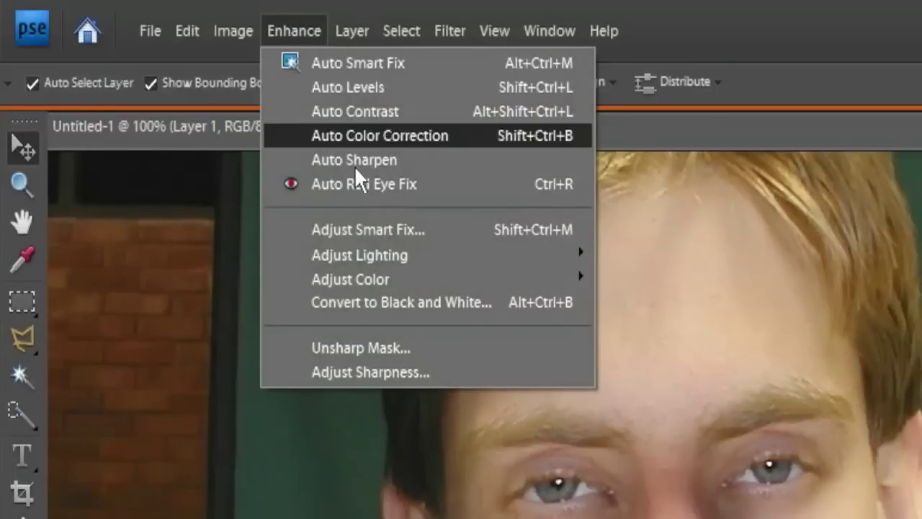
pyautogui.moveTo(360, 273)
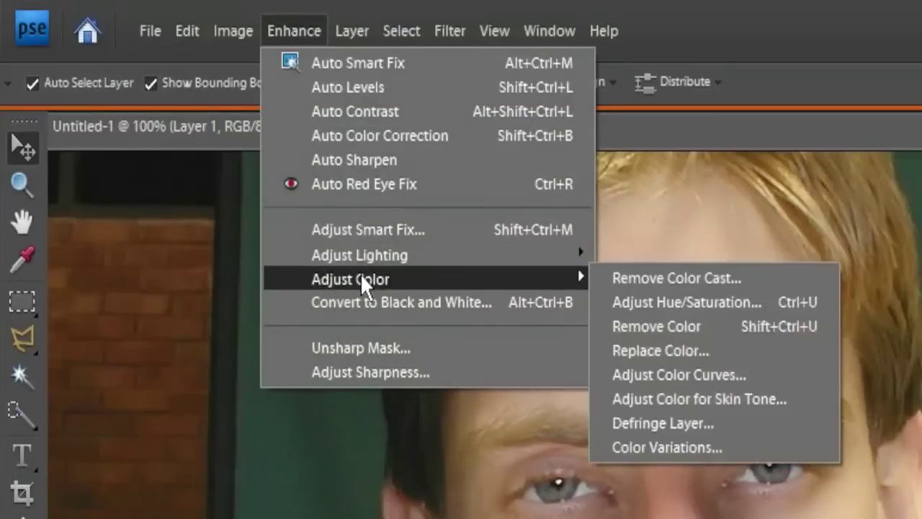
pyautogui.click(679, 307)
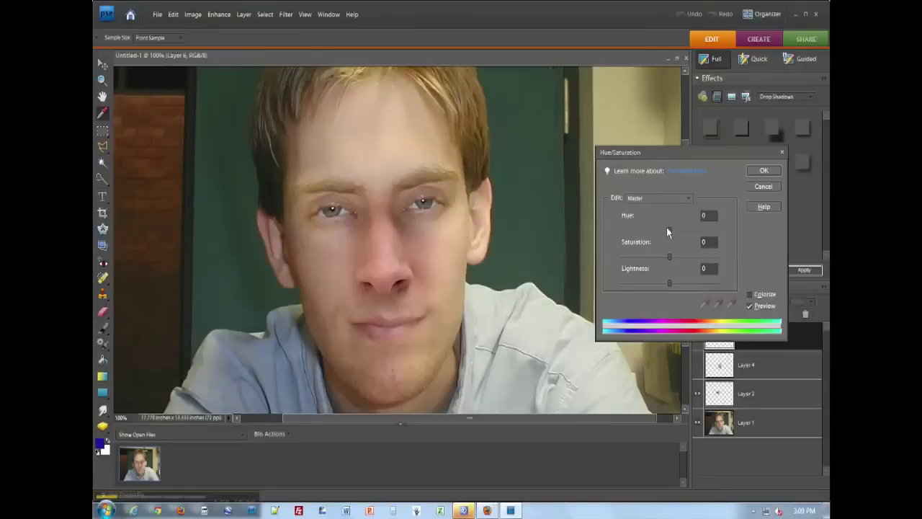
pyautogui.moveTo(667, 232); pyautogui.dragTo(674, 231)
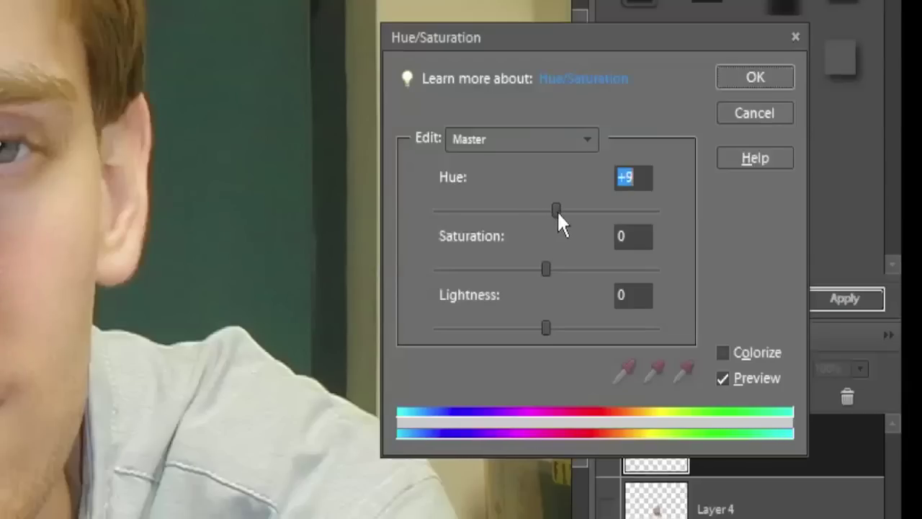
pyautogui.moveTo(545, 269); pyautogui.dragTo(536, 269)
pyautogui.moveTo(674, 231); pyautogui.dragTo(671, 233)
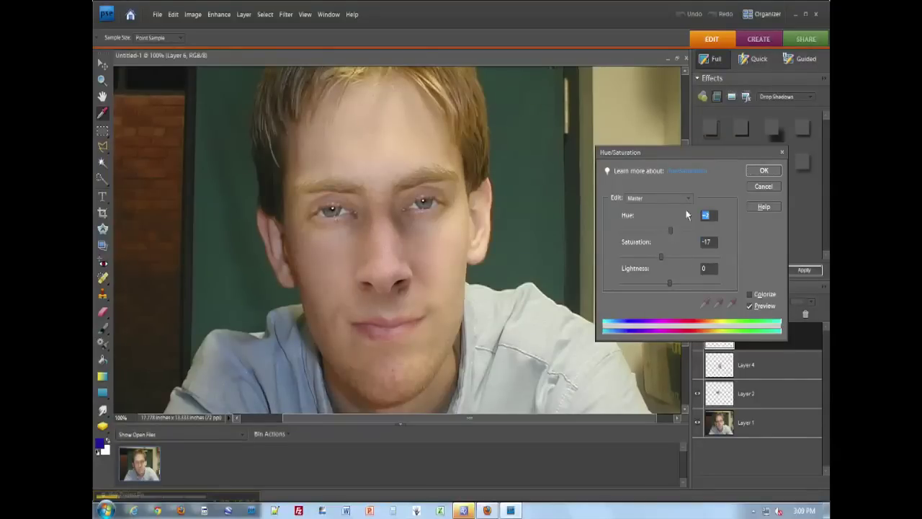
pyautogui.click(764, 170)
pyautogui.click(434, 262)
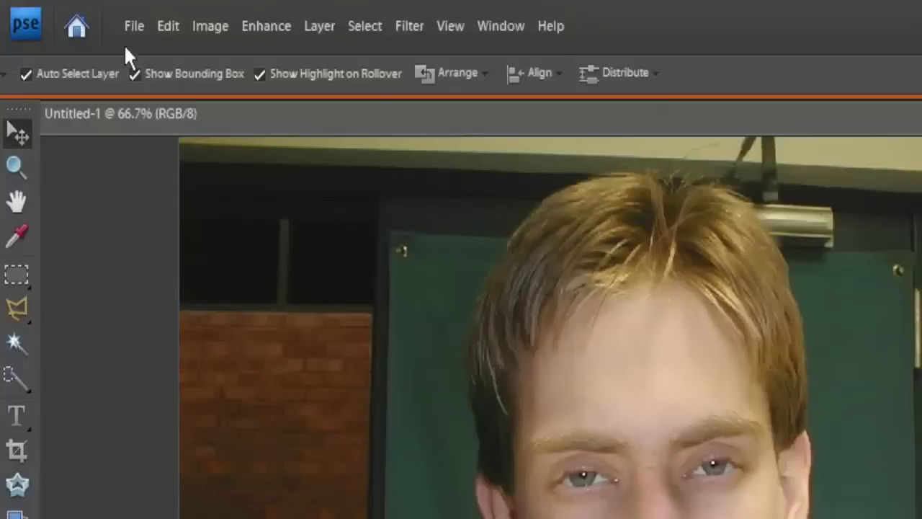
# - Set up saving the finished image under the file name face in PNG format
pyautogui.click(157, 14)
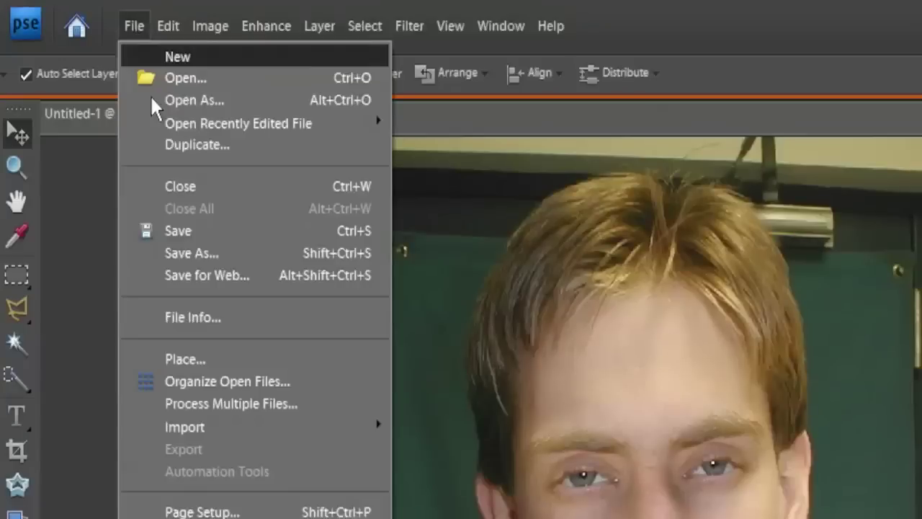
pyautogui.click(175, 246)
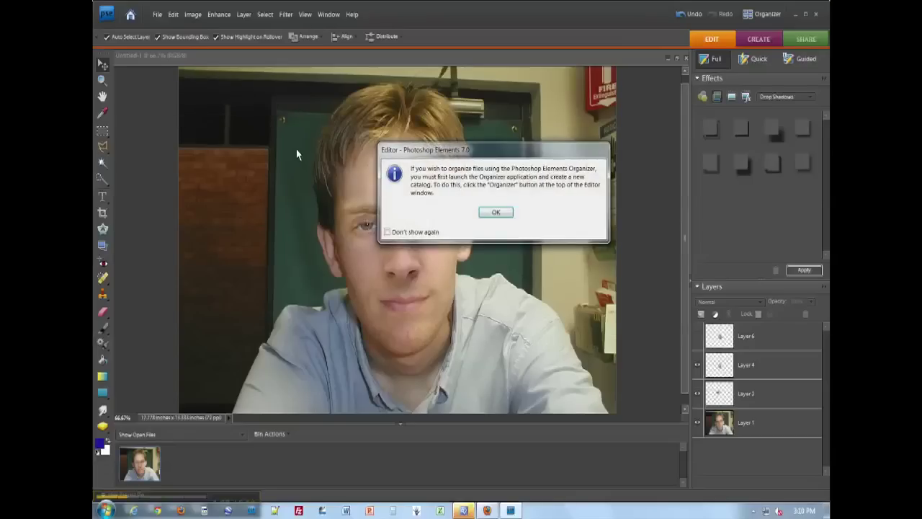
pyautogui.click(495, 212)
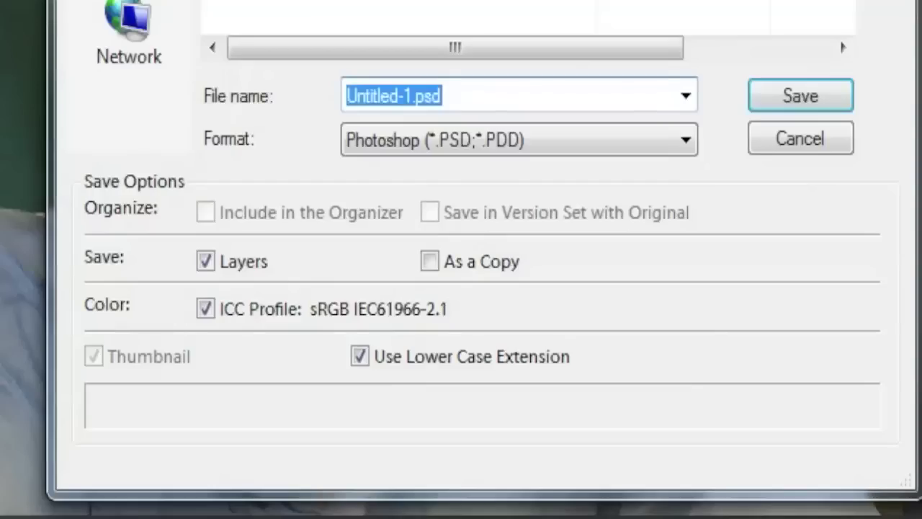
pyautogui.write('face')
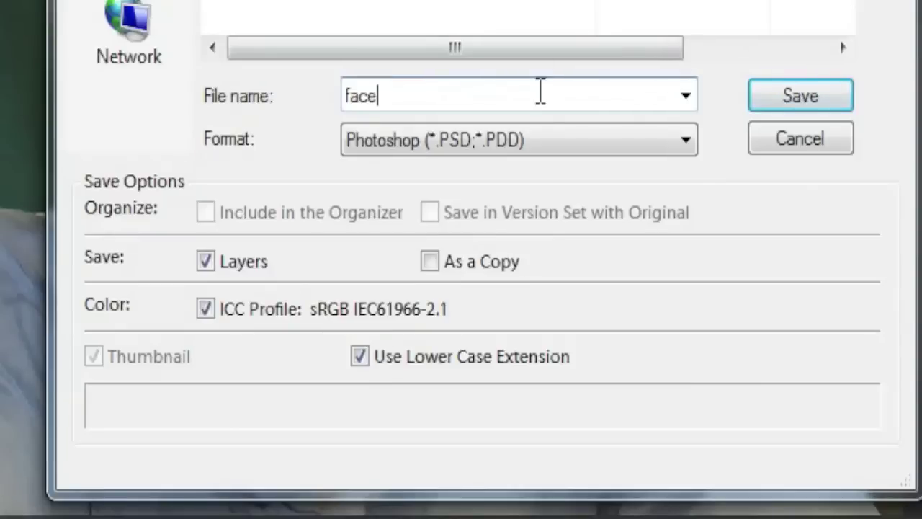
pyautogui.click(550, 138)
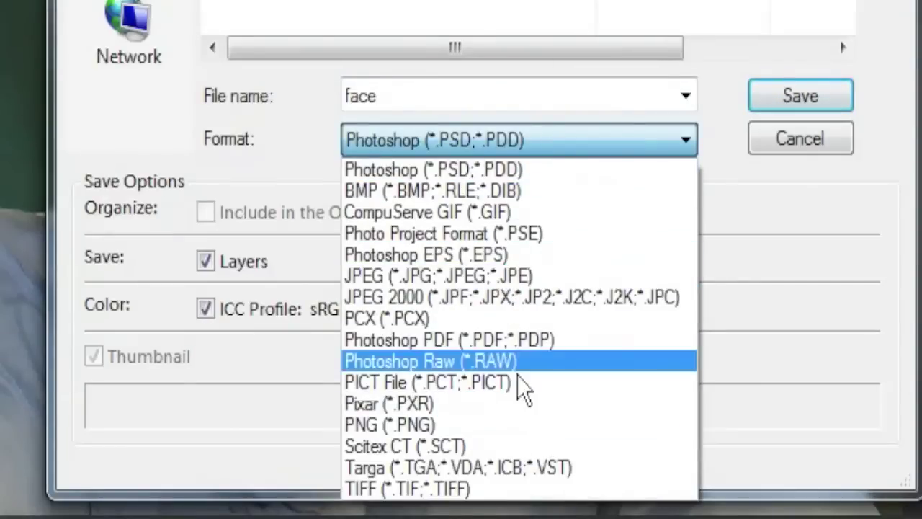
pyautogui.click(519, 424)
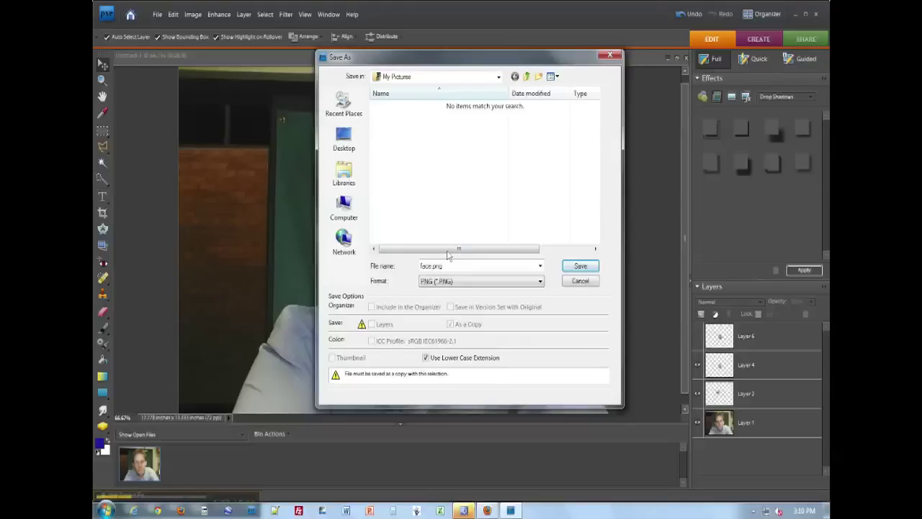
# - Choose Network Drive (M:) as the location and save face.png there with interlace set to None
pyautogui.click(346, 206)
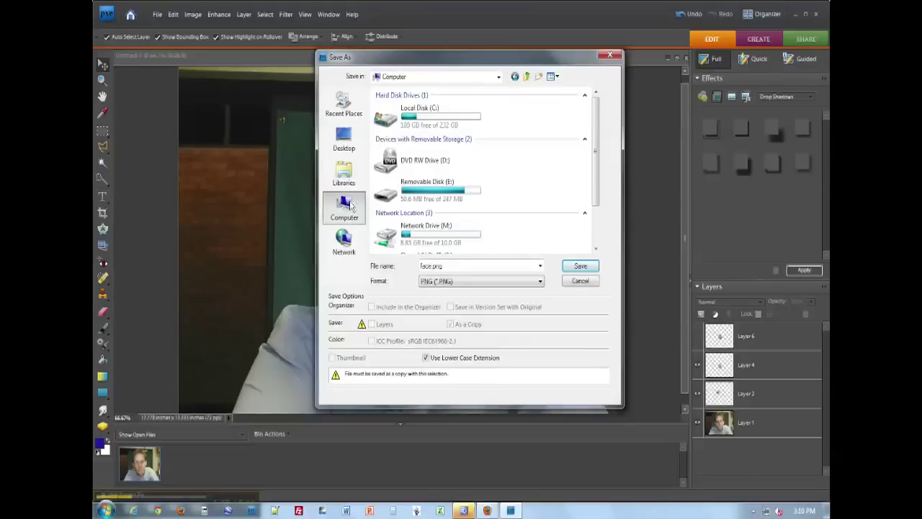
pyautogui.doubleClick(418, 224)
pyautogui.doubleClick(414, 222)
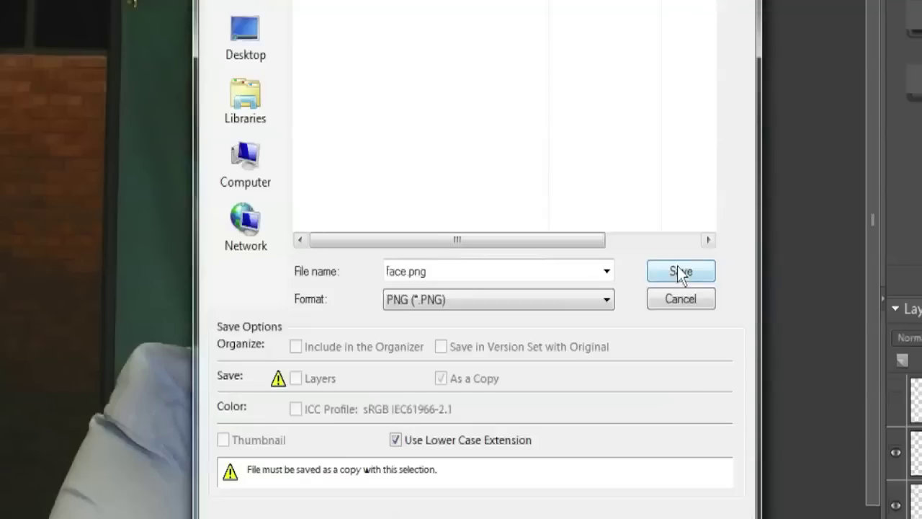
pyautogui.click(678, 268)
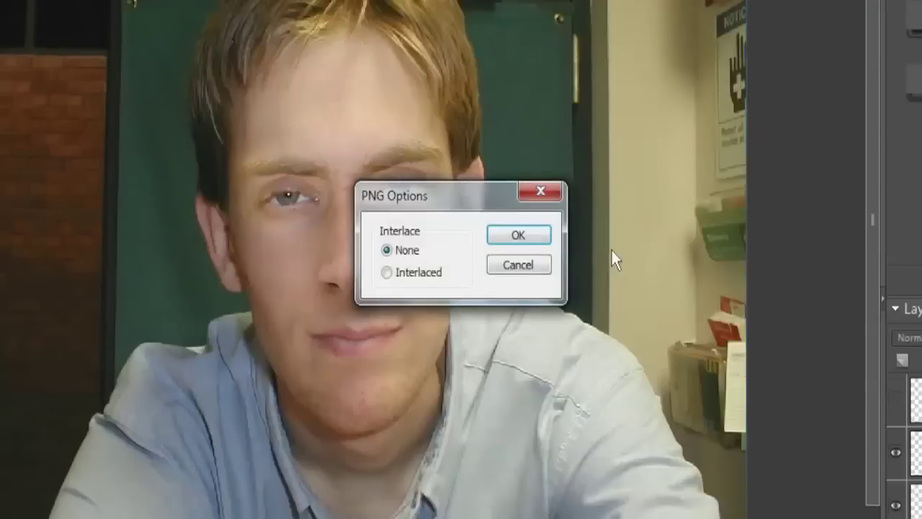
pyautogui.click(539, 232)
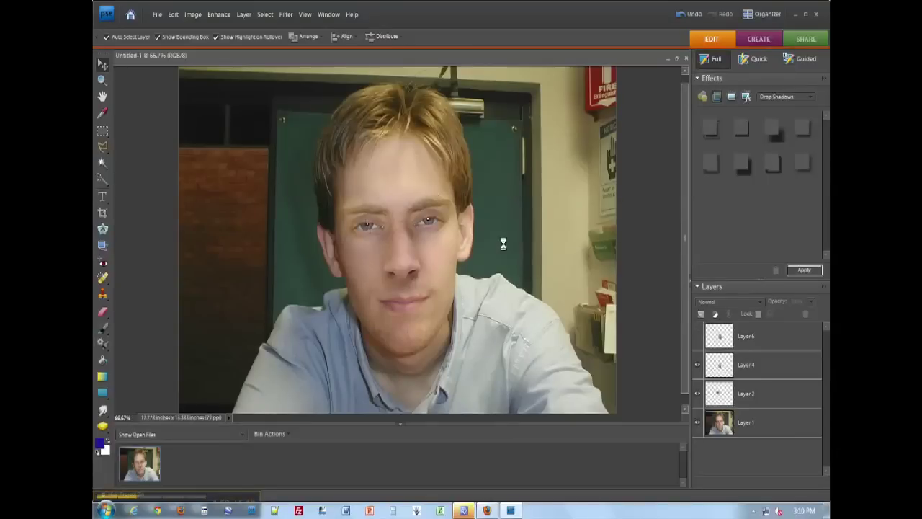